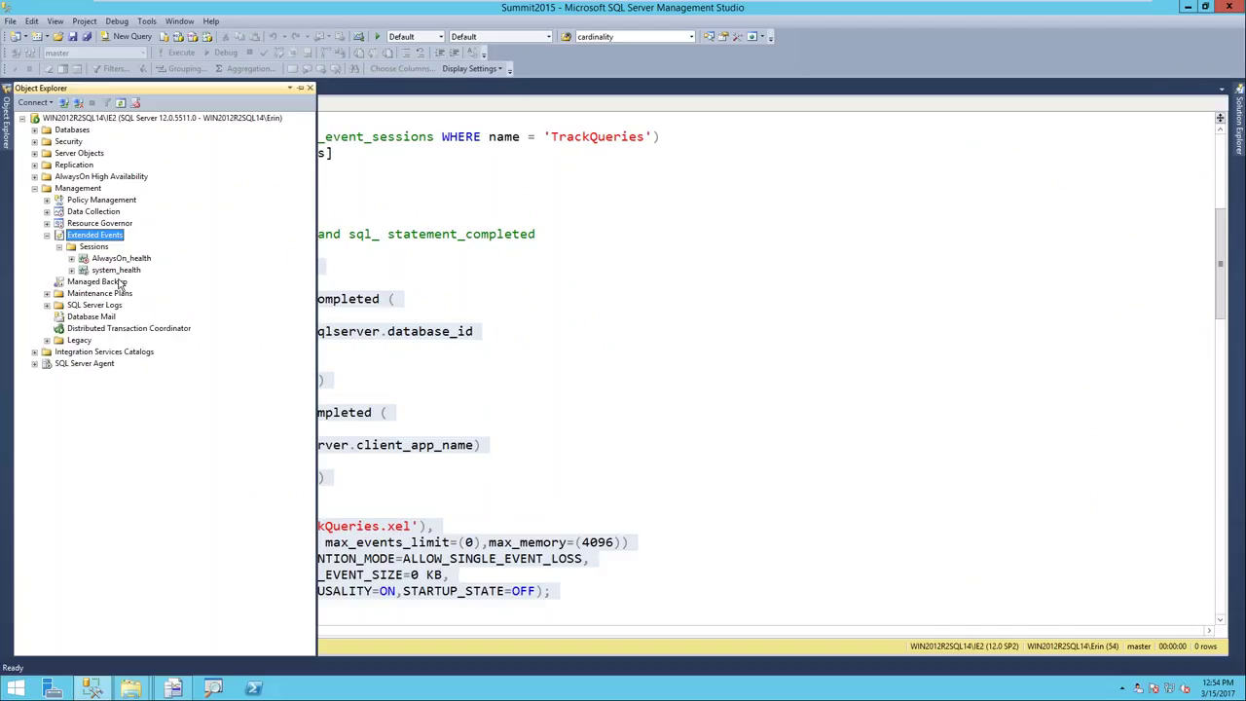
Start a new Extended Events session named TrackQueries on the blank template, with tracking of how events are related enabled.
right_click(93, 250)
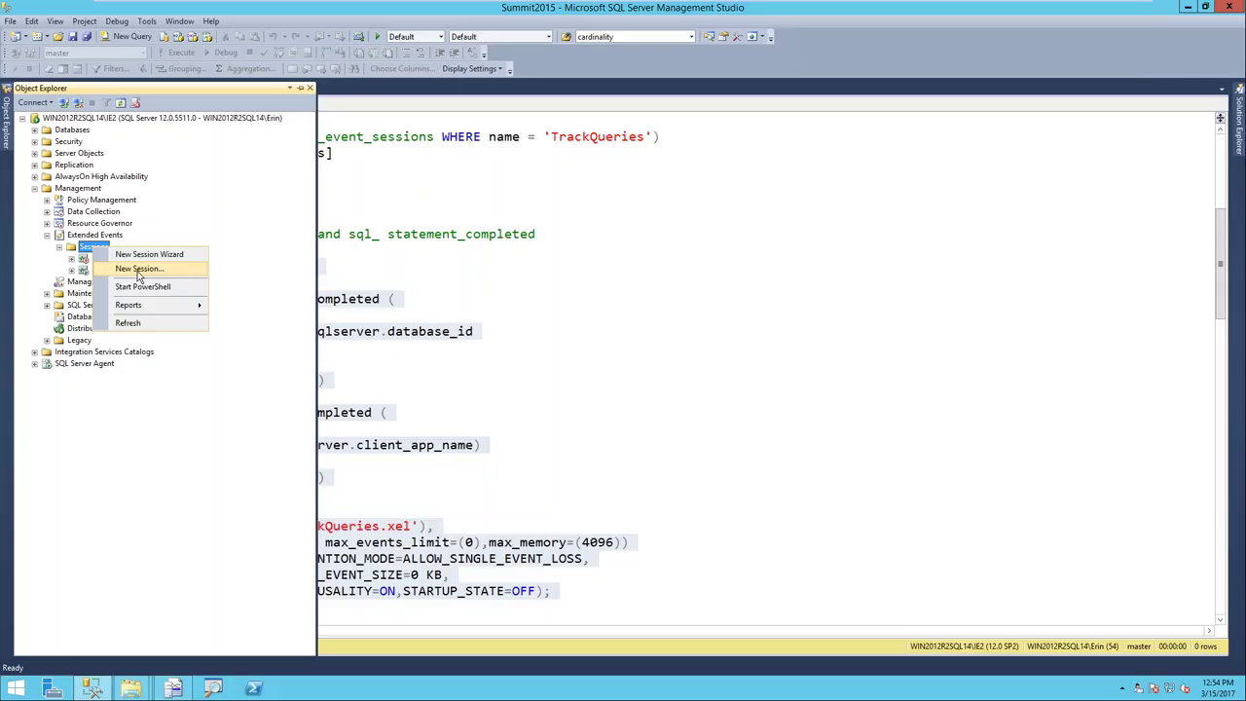
left_click(137, 270)
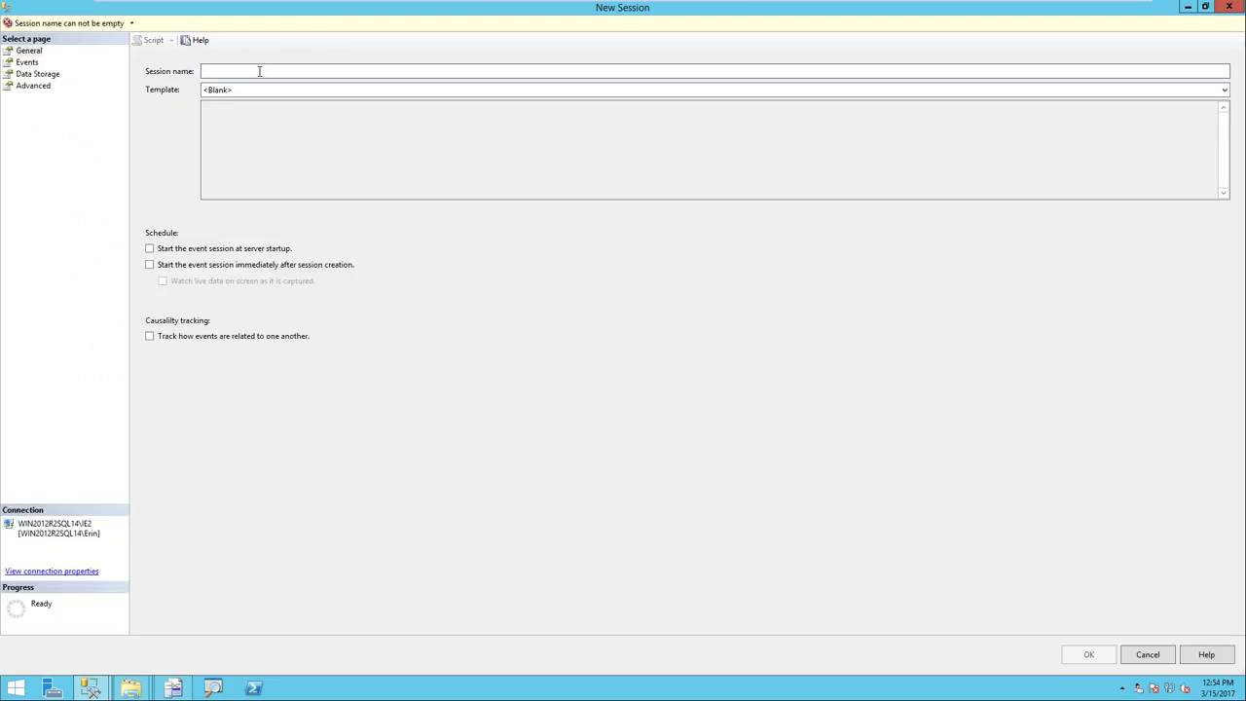
type("TrackQueries")
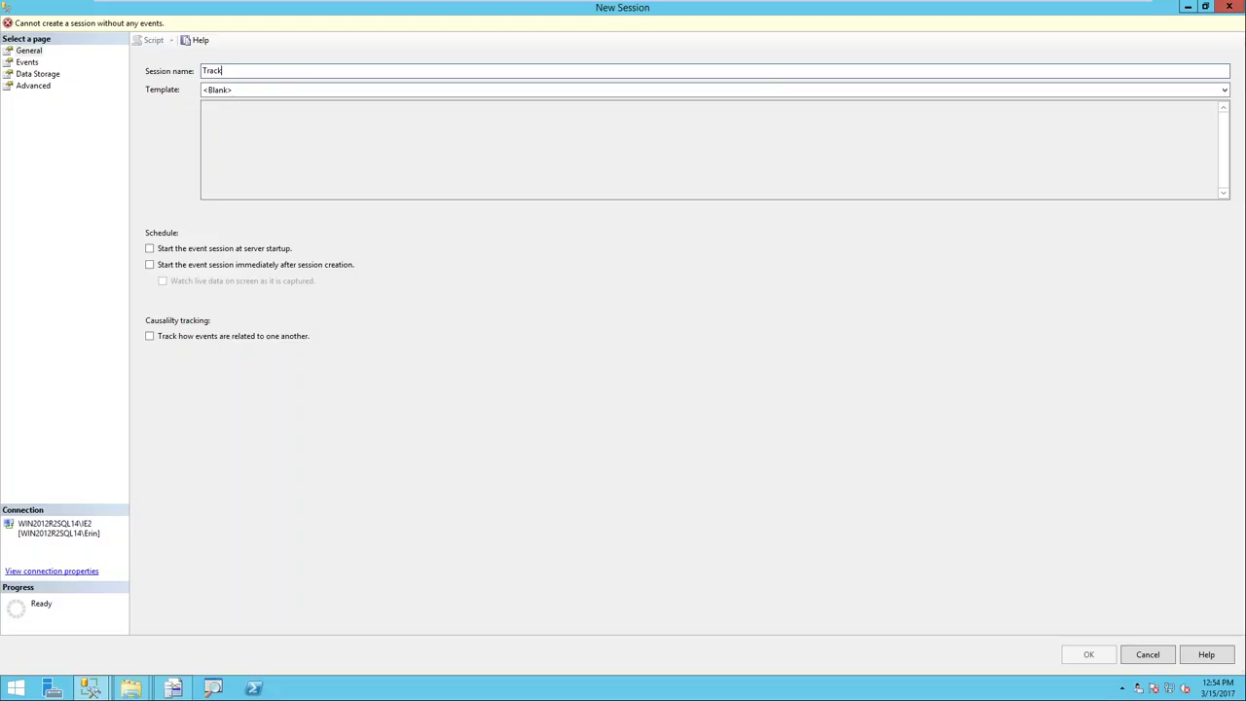
left_click(456, 90)
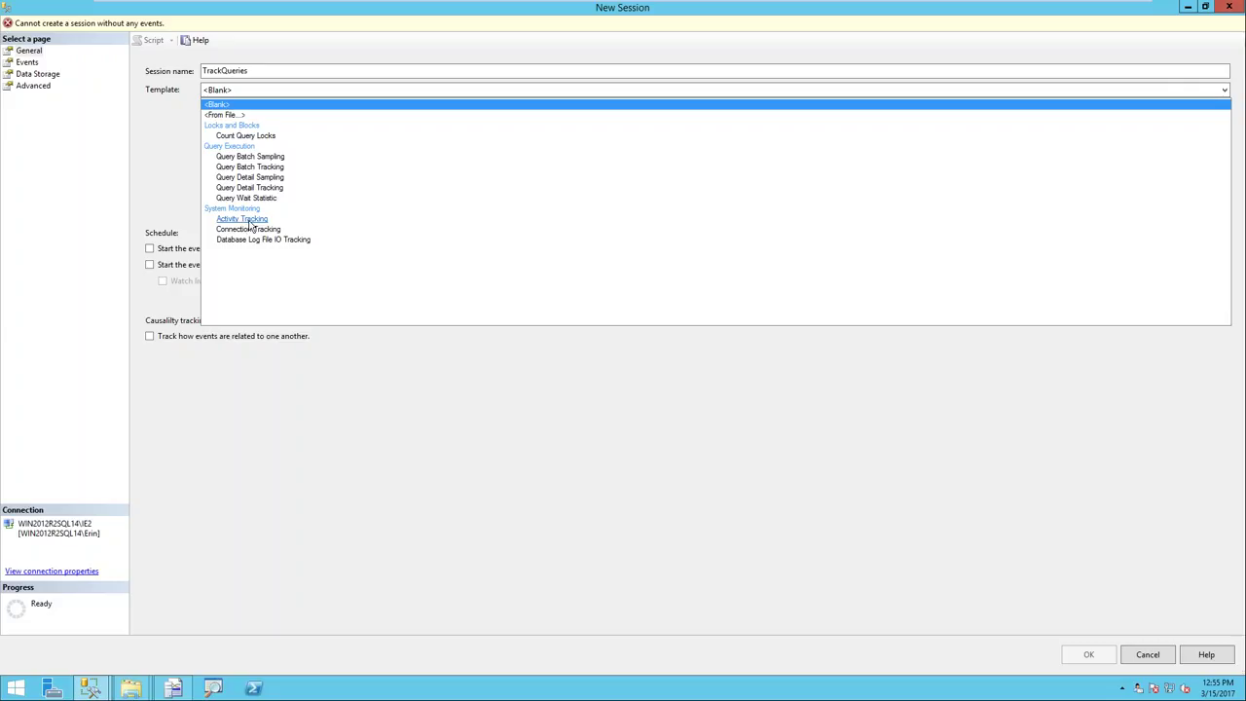
left_click(174, 152)
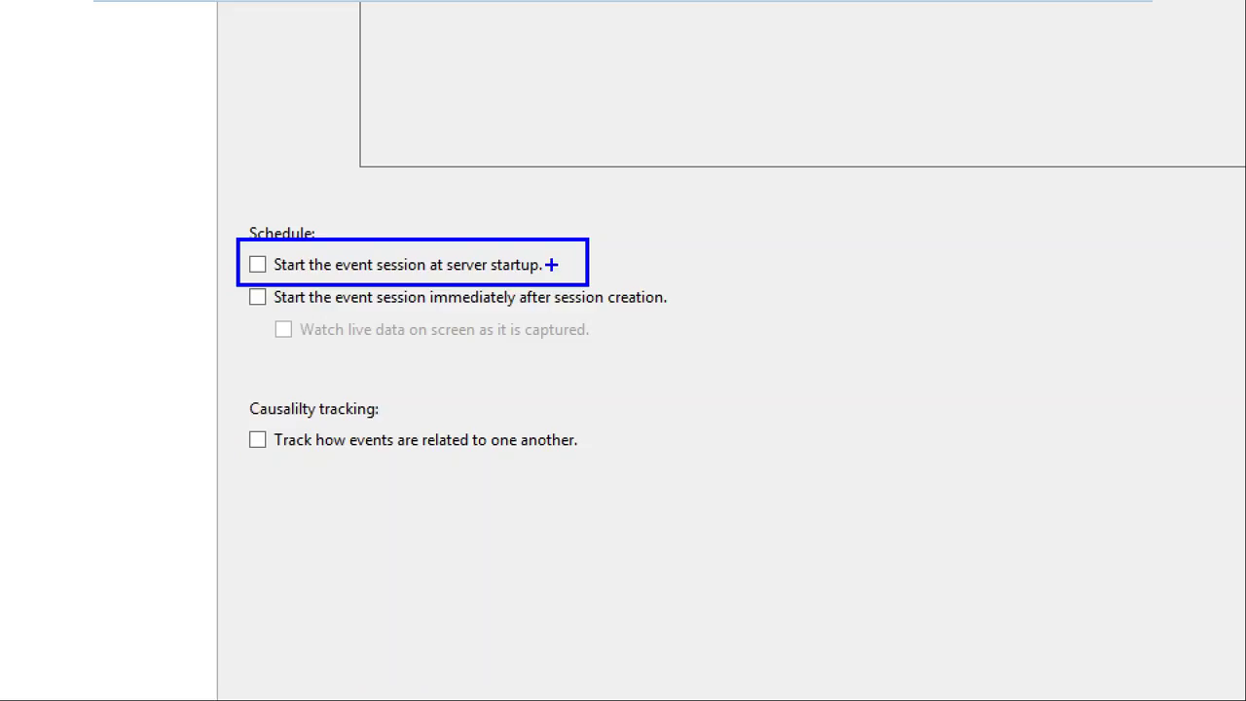
mouse_move(235, 386)
left_mouse_down()
mouse_move(281, 468)
mouse_move(626, 469)
mouse_move(596, 469)
left_mouse_up()
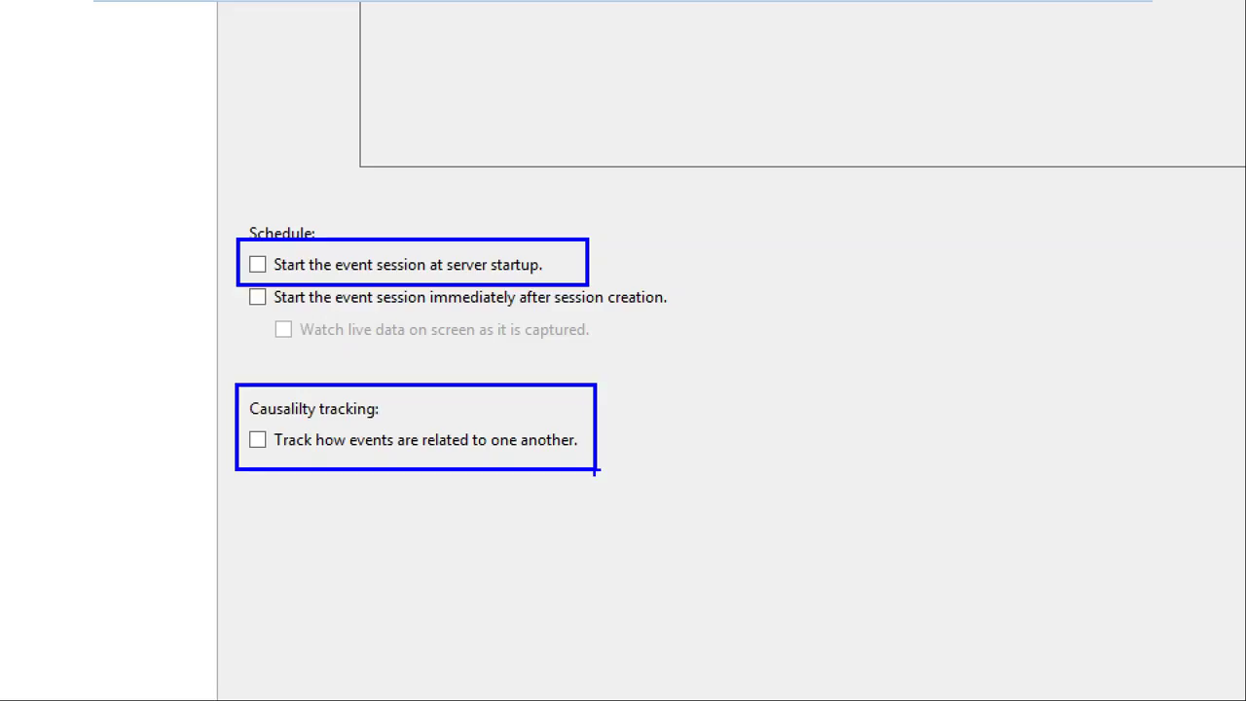
left_click(257, 439)
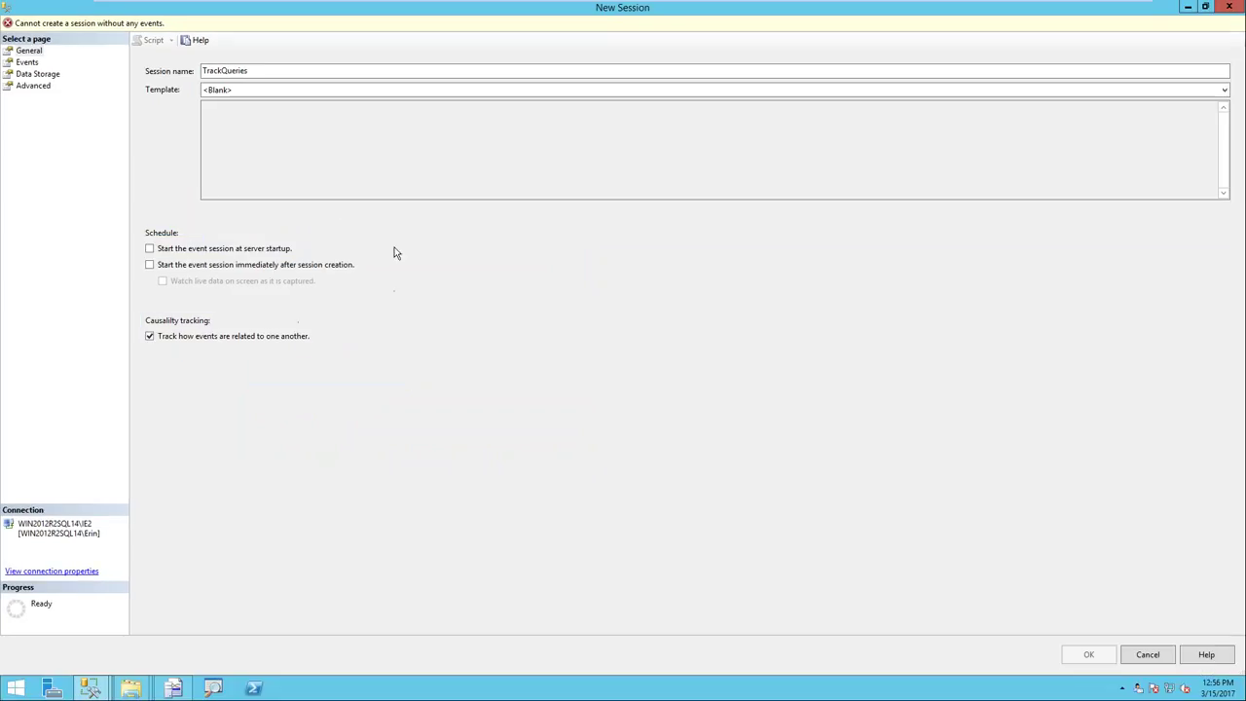
Find the sp_statement_completed event in the event library and add it to the session's selected events.
left_click(27, 62)
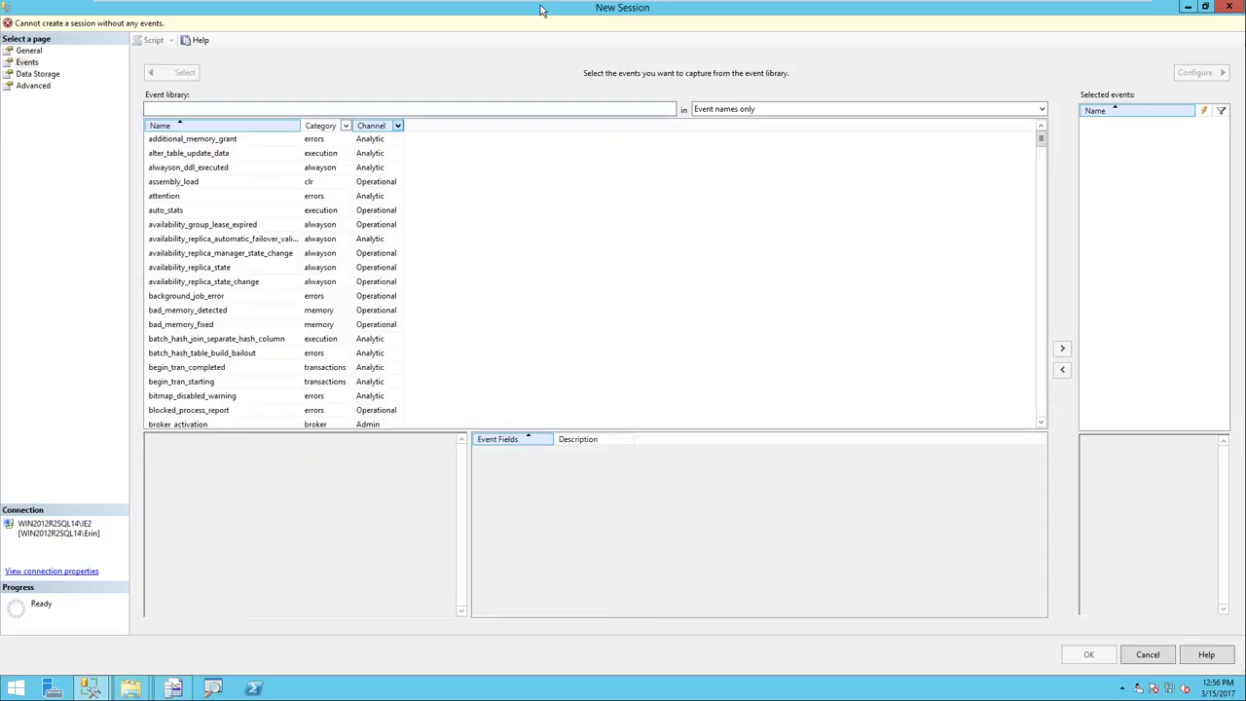
type("sp_statem")
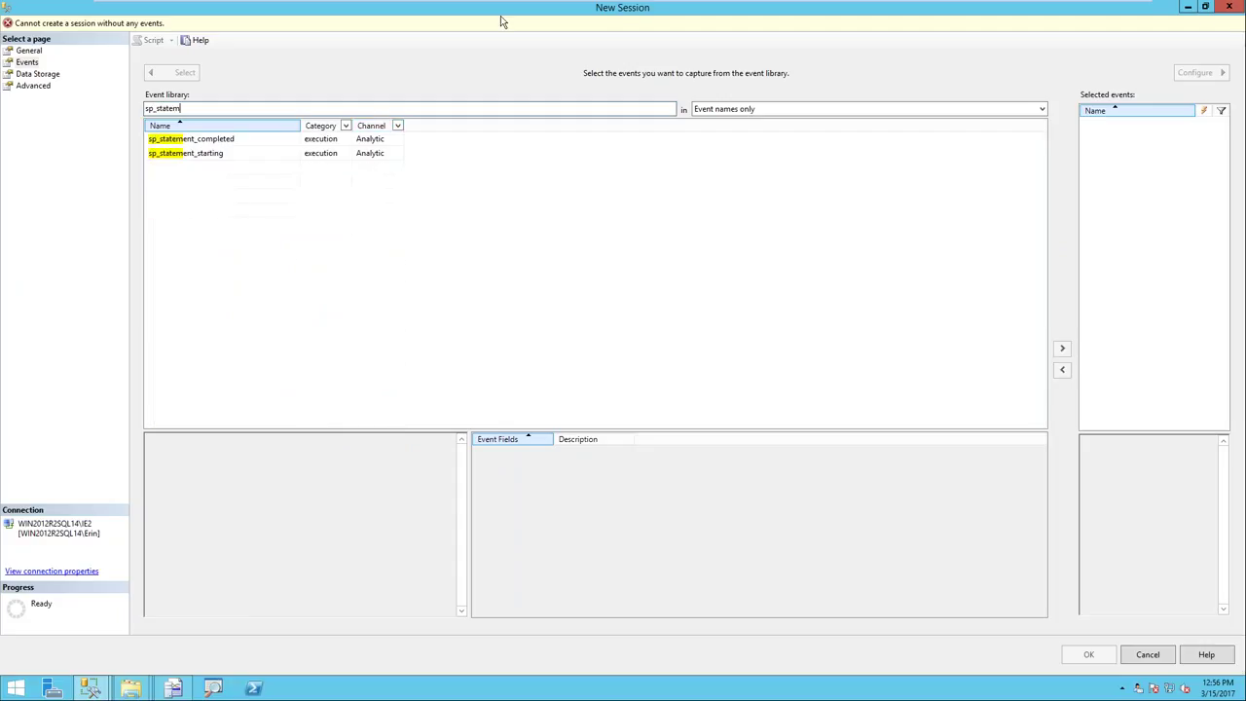
left_click(247, 143)
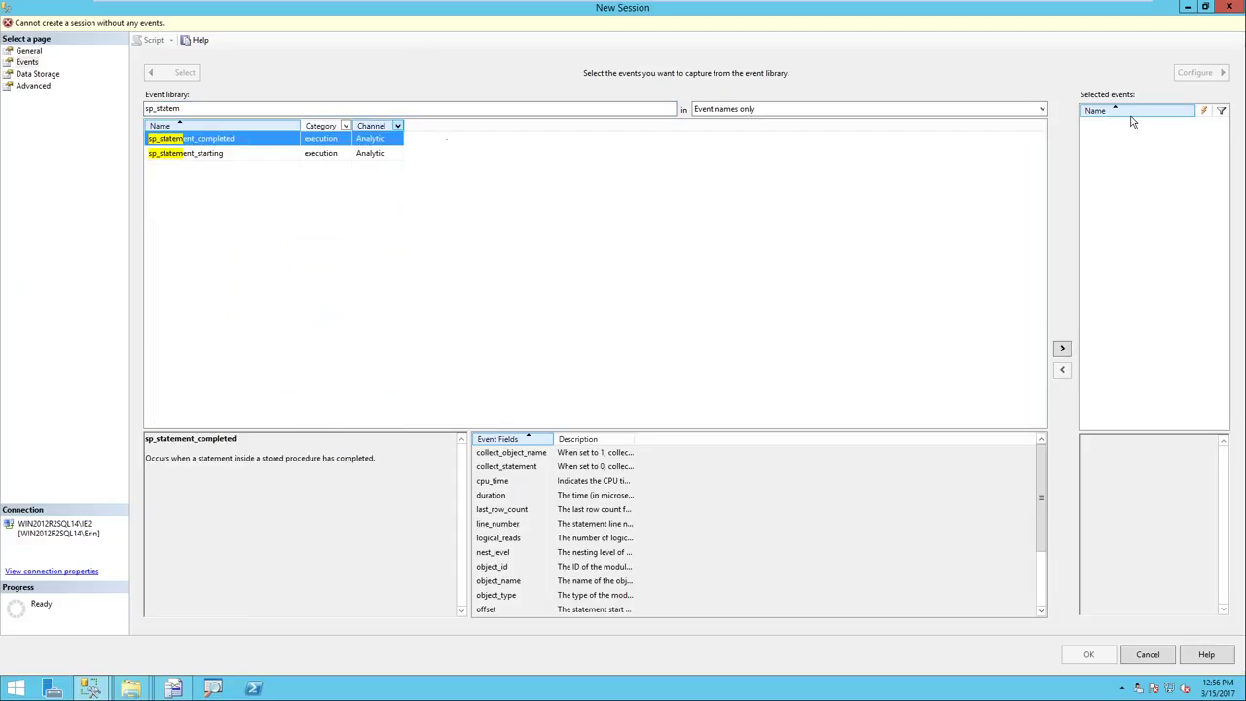
left_click(1063, 349)
Search the event library for sql and add the sql_statement_completed event to the session.
double_click(181, 108)
type("sqk_")
key("BackSpace")
key("BackSpace")
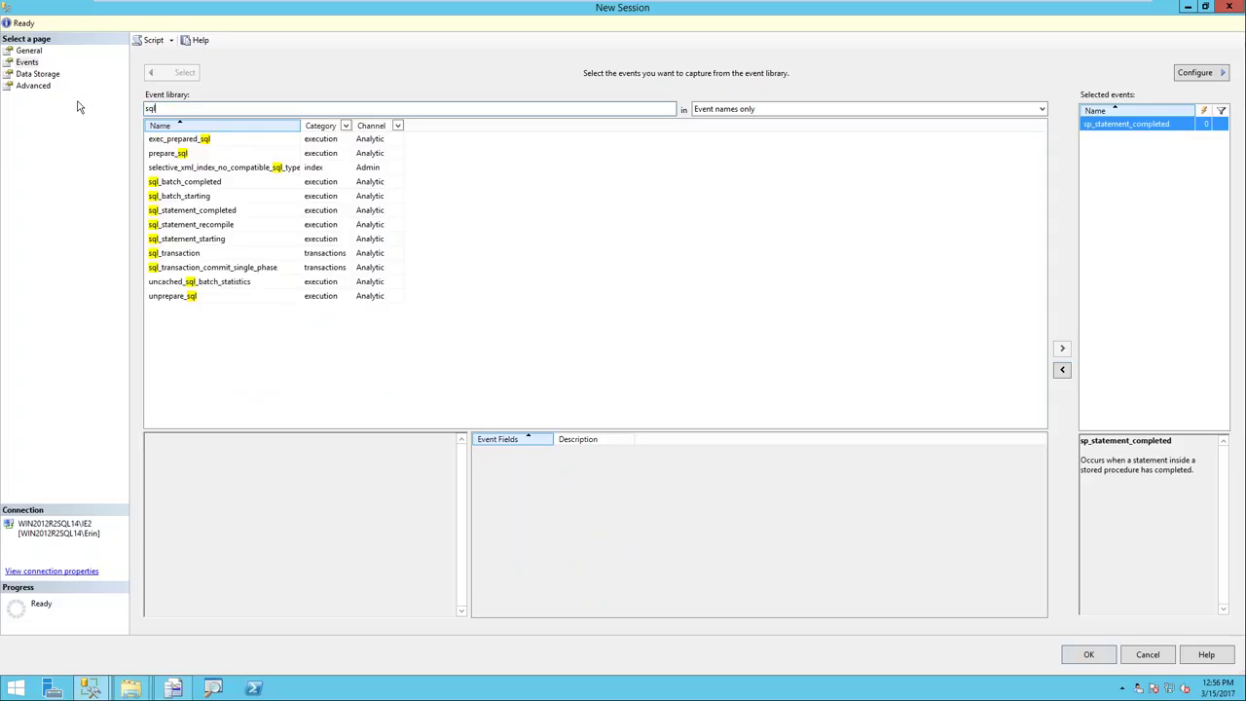
left_click(196, 211)
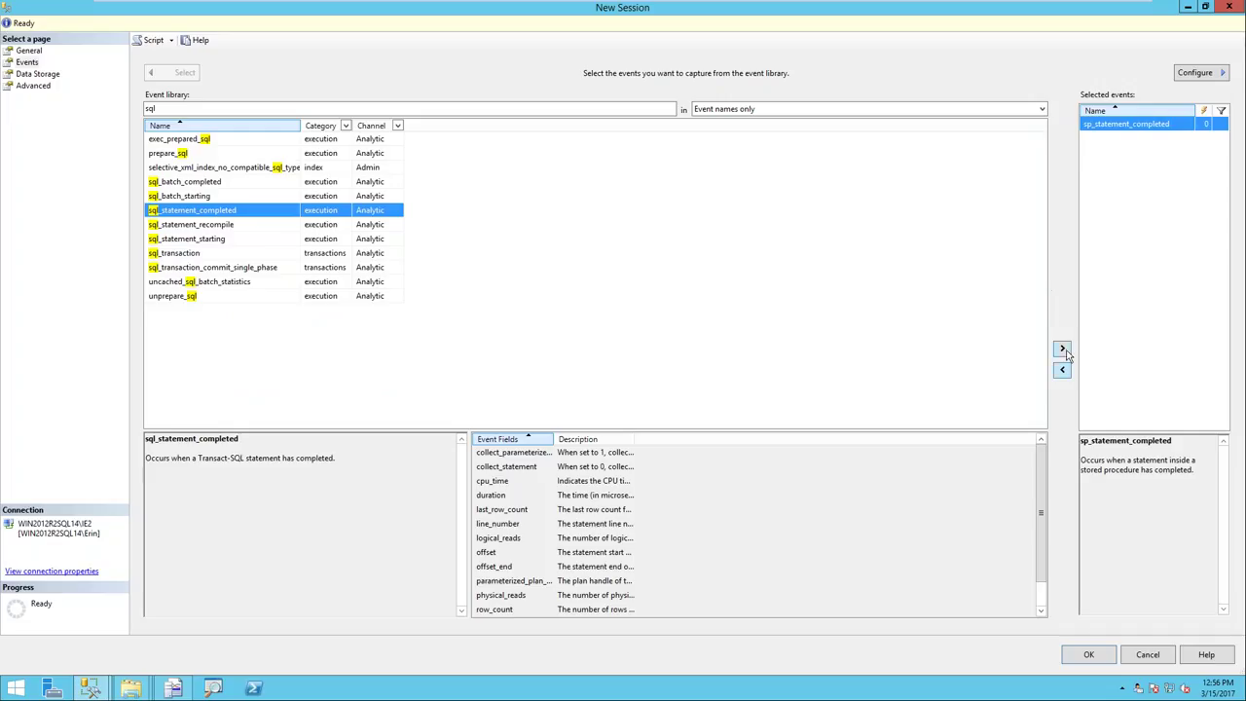
left_click(1063, 350)
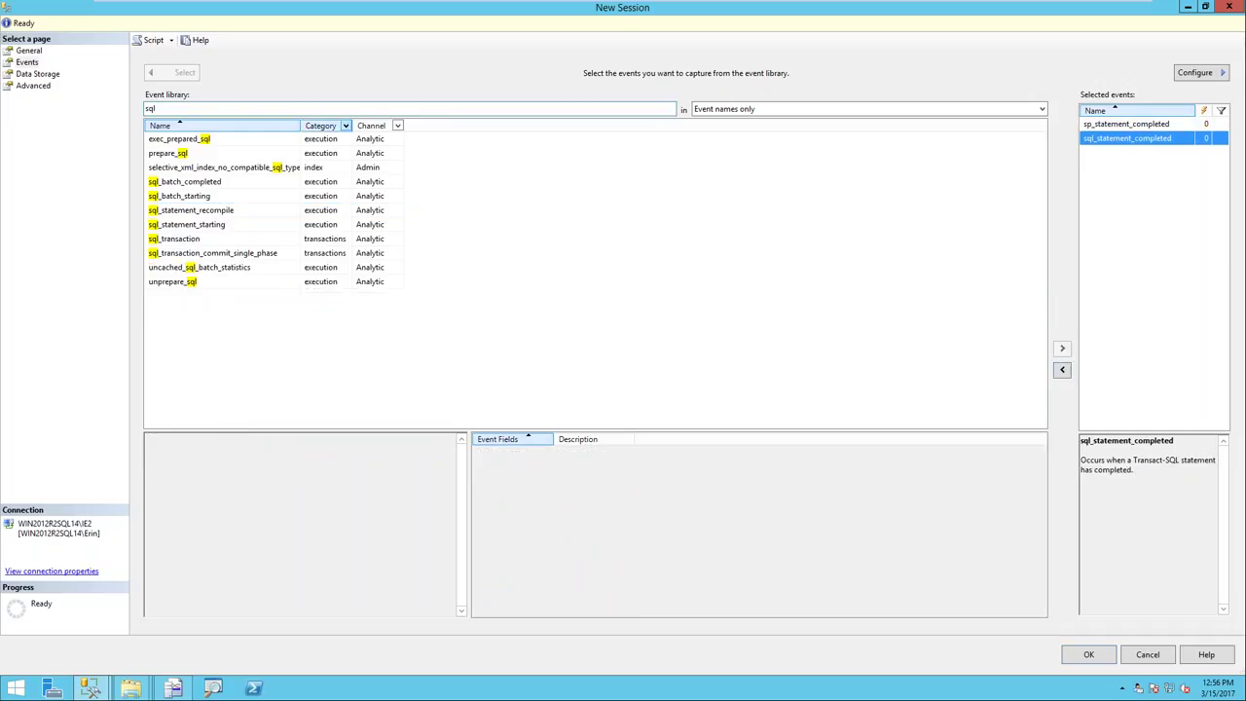
Look through the category and channel filter options of the event library.
left_click(346, 127)
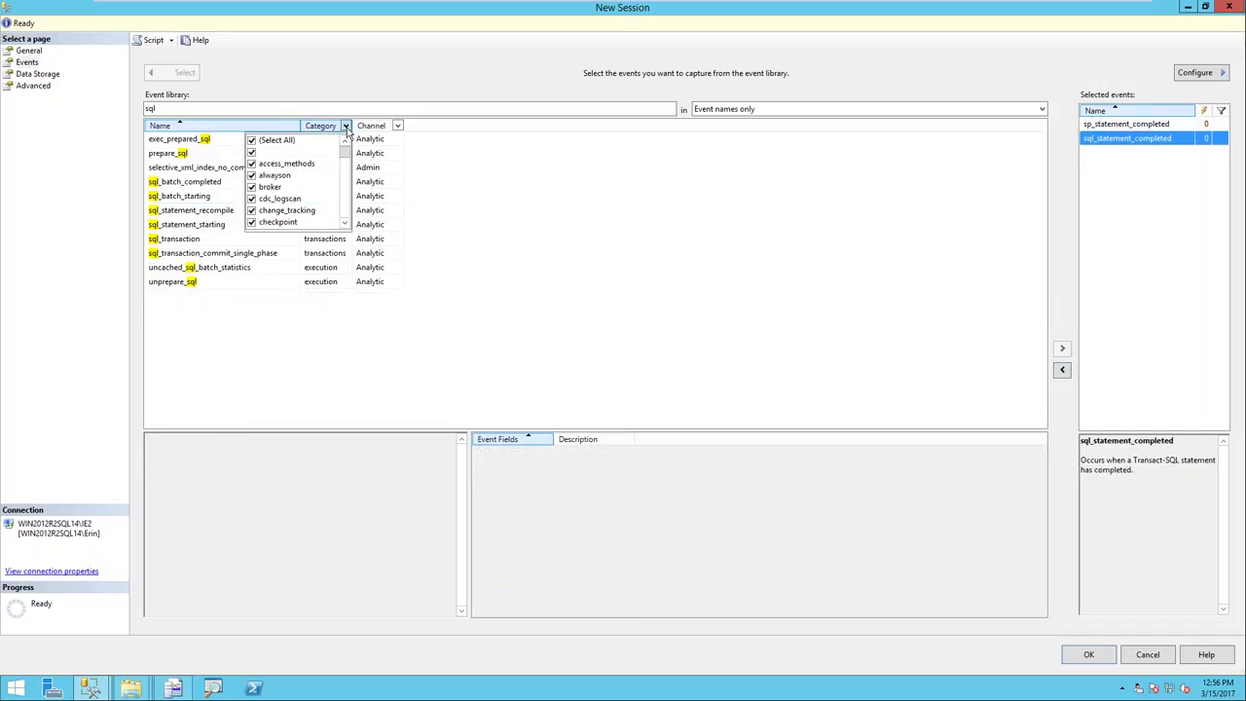
left_click_drag(345, 154, 345, 204)
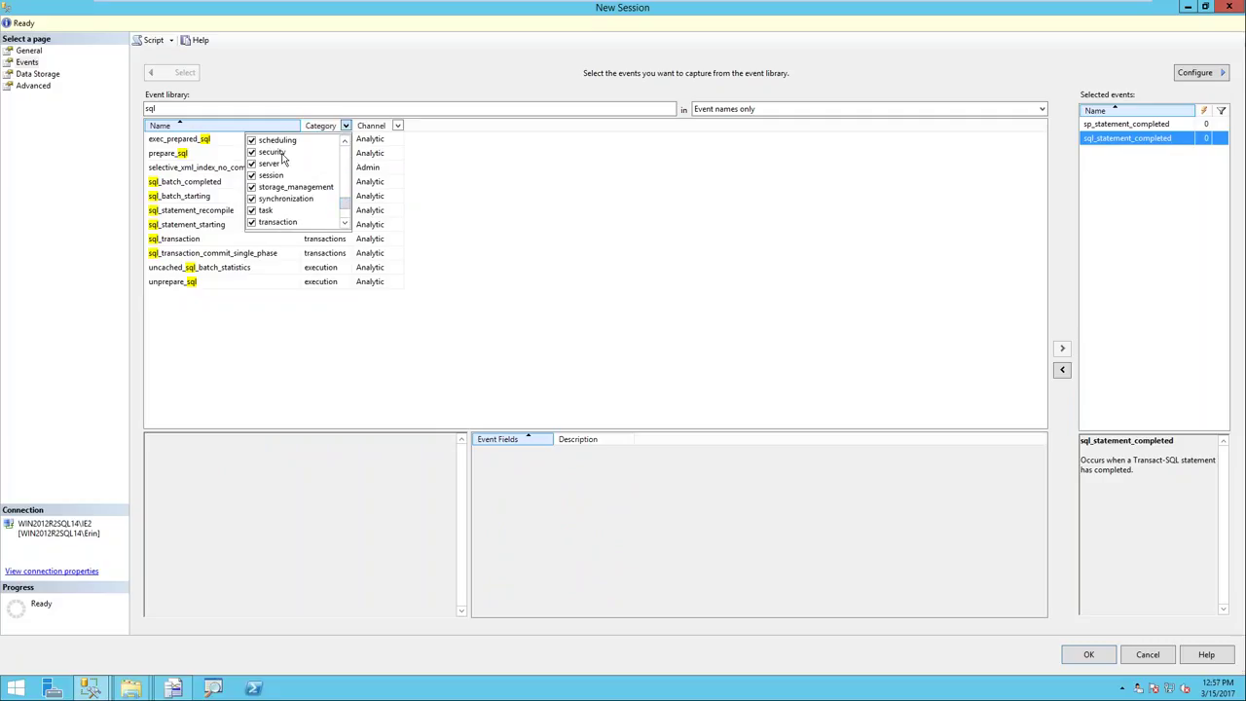
left_click(397, 125)
left_click(397, 126)
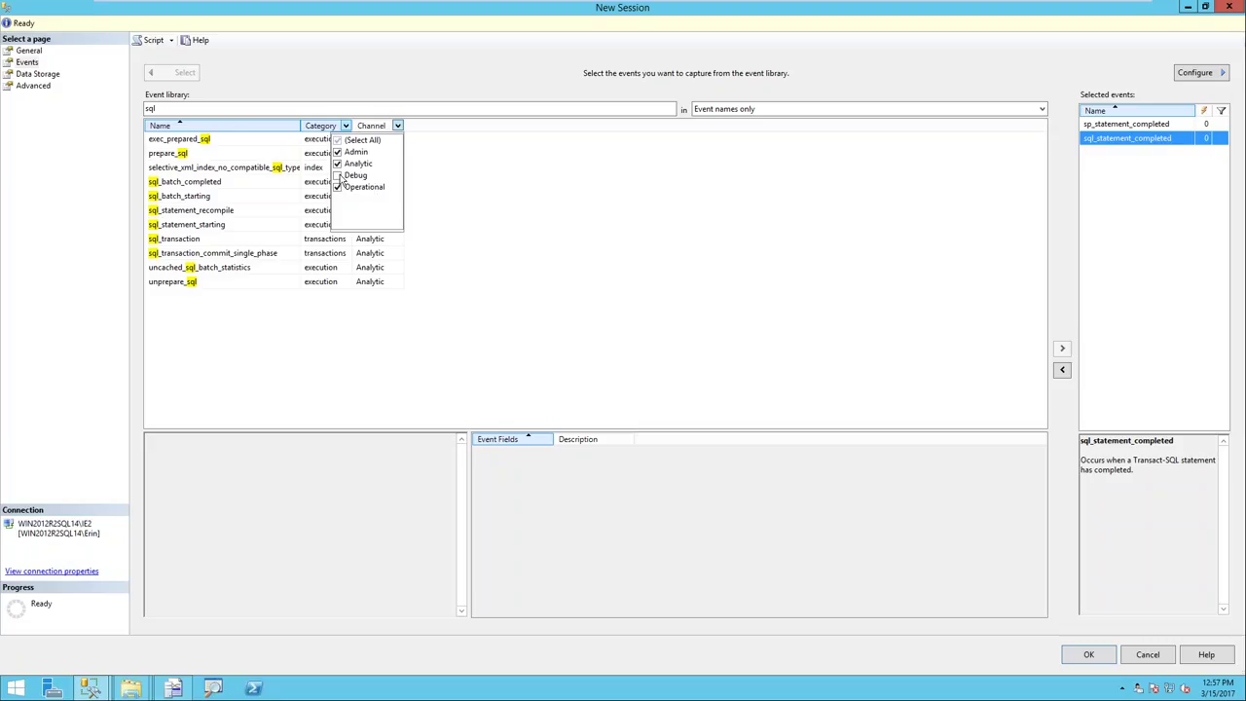
Search the event library for dbcc in all names, descriptions and fields, with the Debug channel included.
left_click(299, 111)
left_click_drag(160, 108, 126, 108)
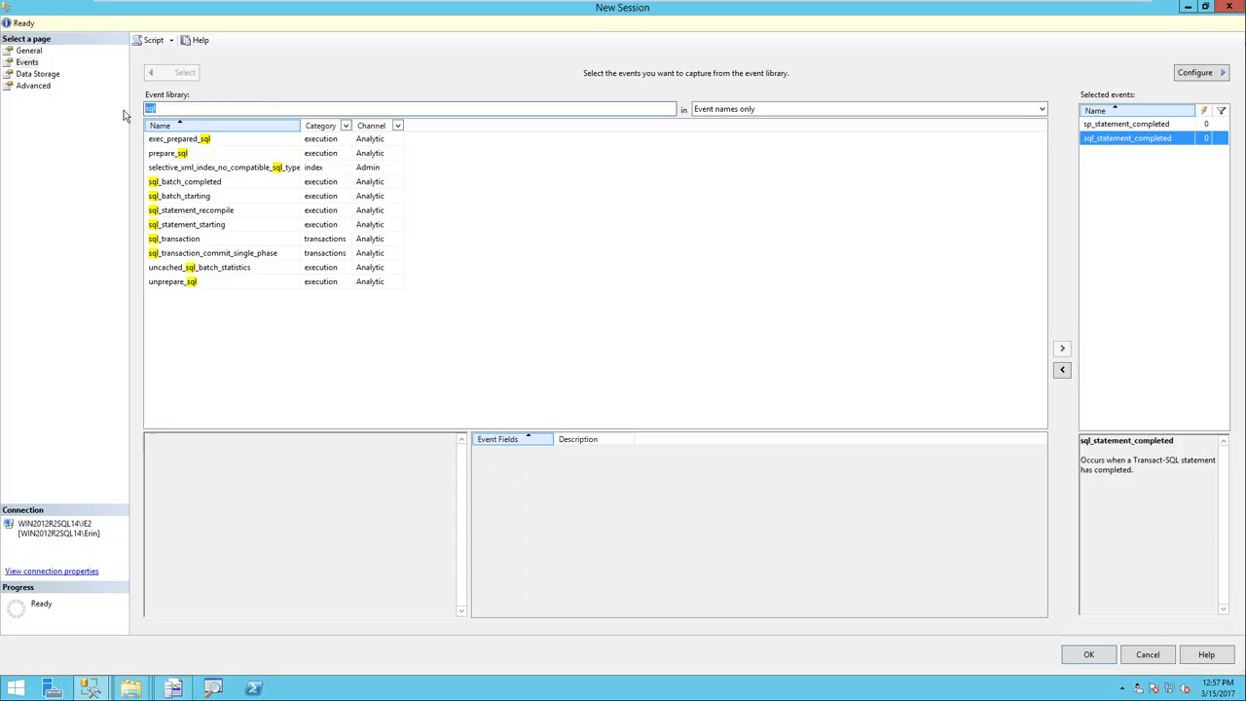
type("dbcc")
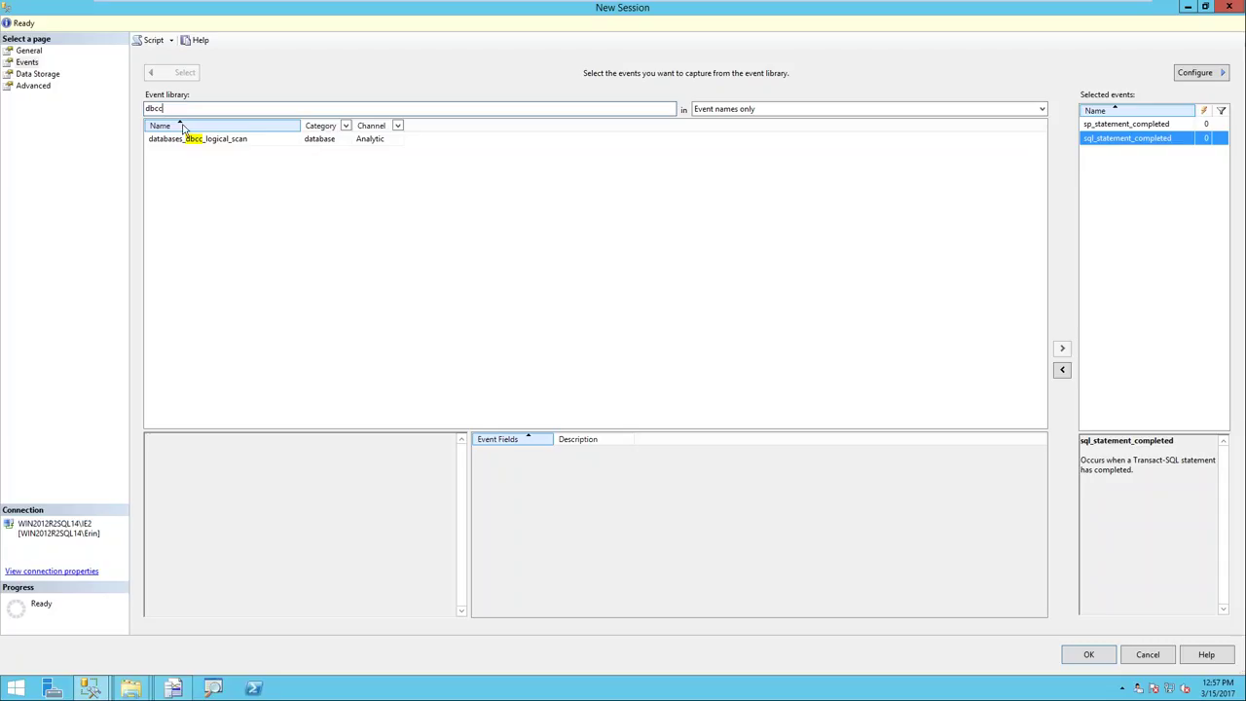
left_click(738, 111)
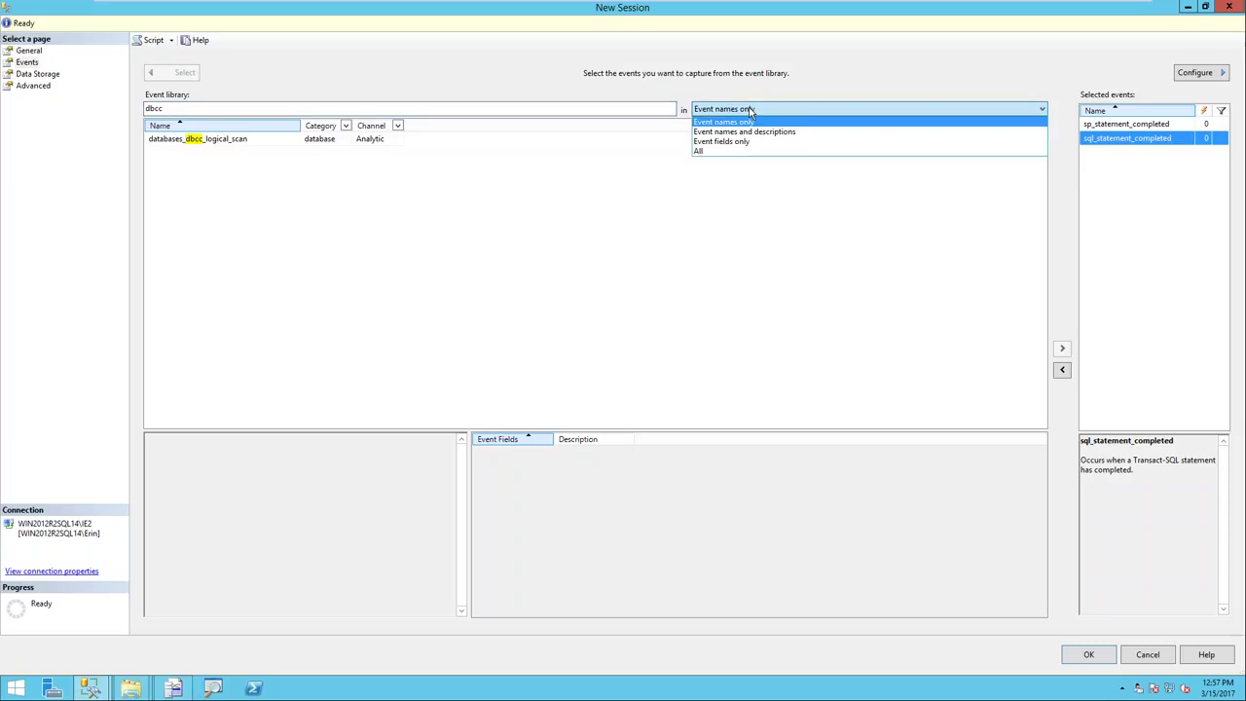
left_click(728, 151)
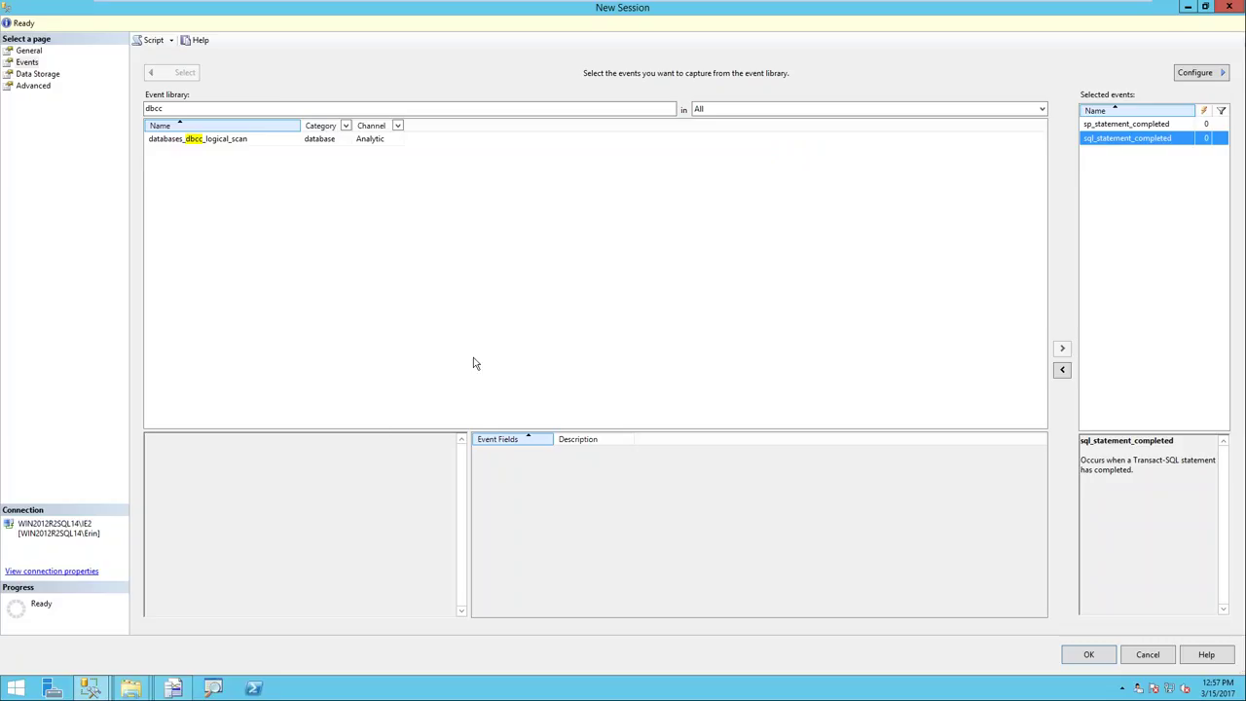
left_click(398, 126)
left_click(350, 178)
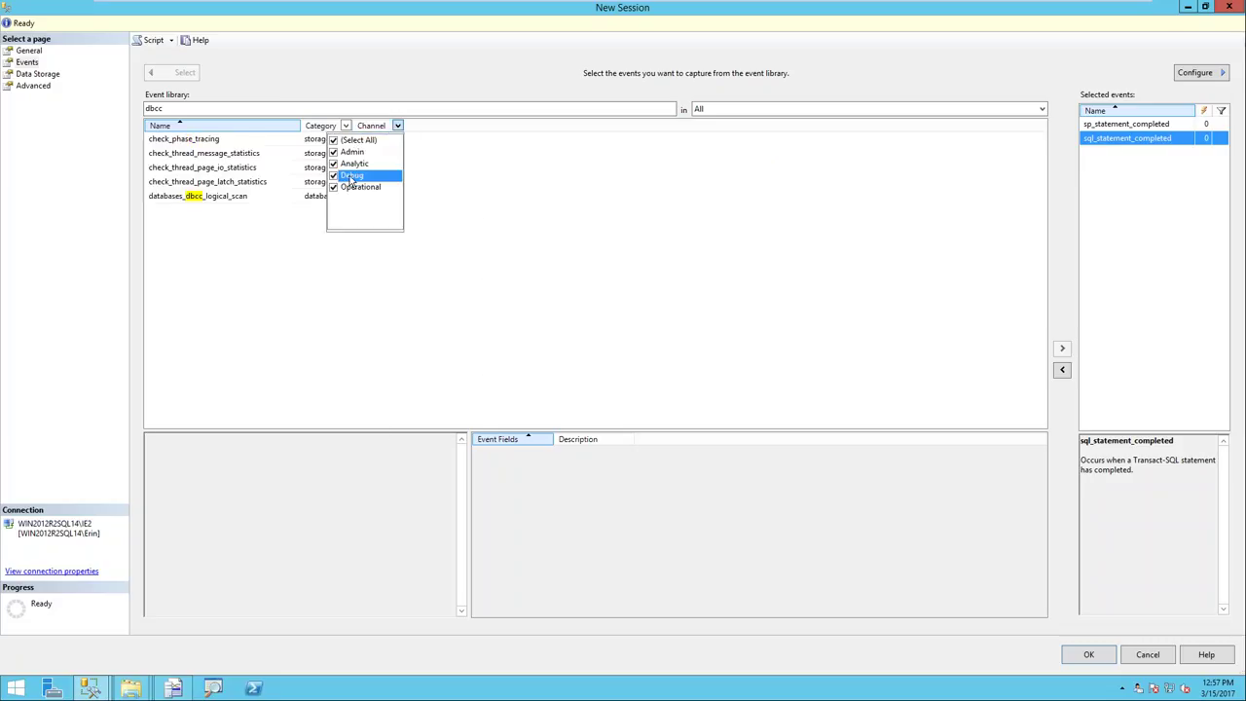
left_click(501, 213)
Examine the description of check_phase_tracing and the event fields of databases_dbcc_logical_scan.
left_click(175, 143)
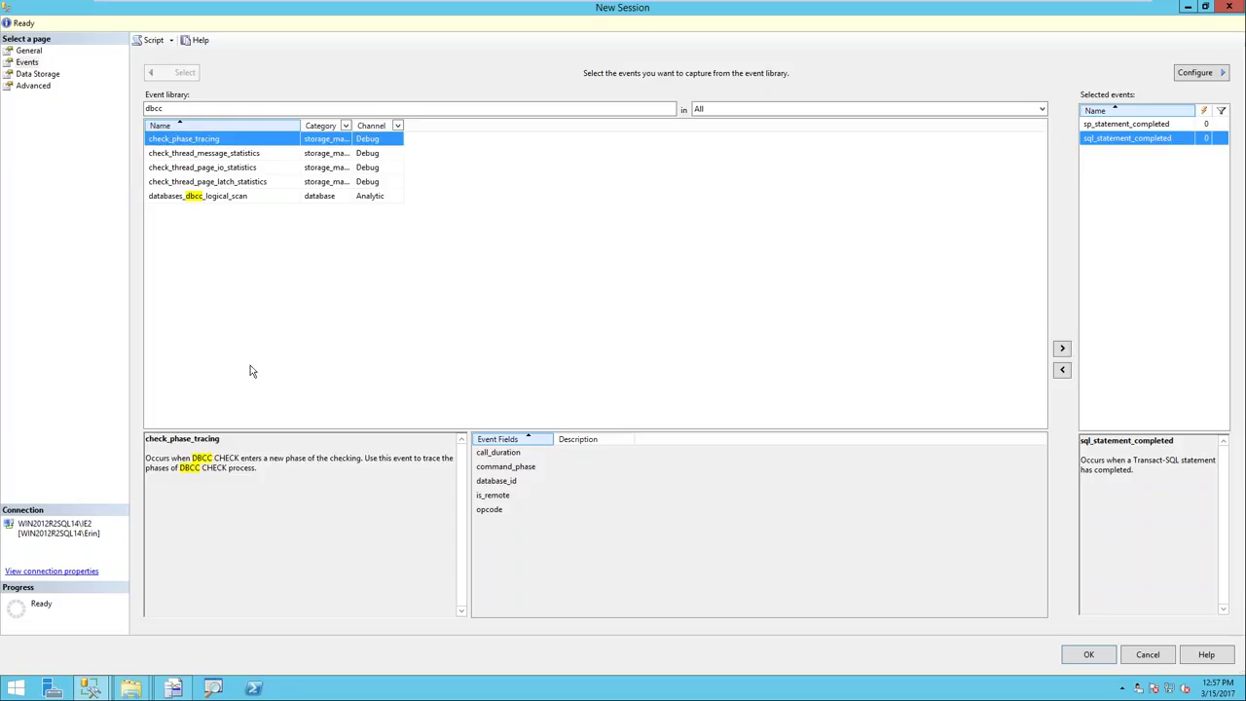
left_click_drag(172, 458, 266, 484)
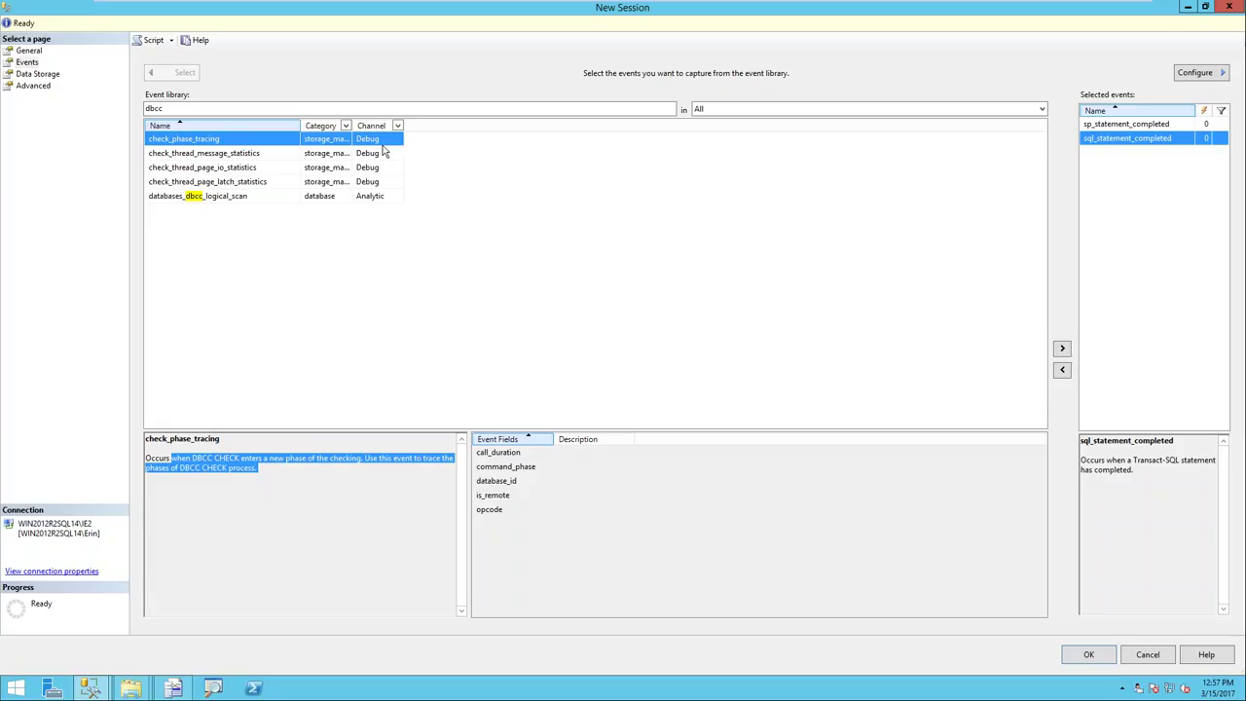
left_click(399, 275)
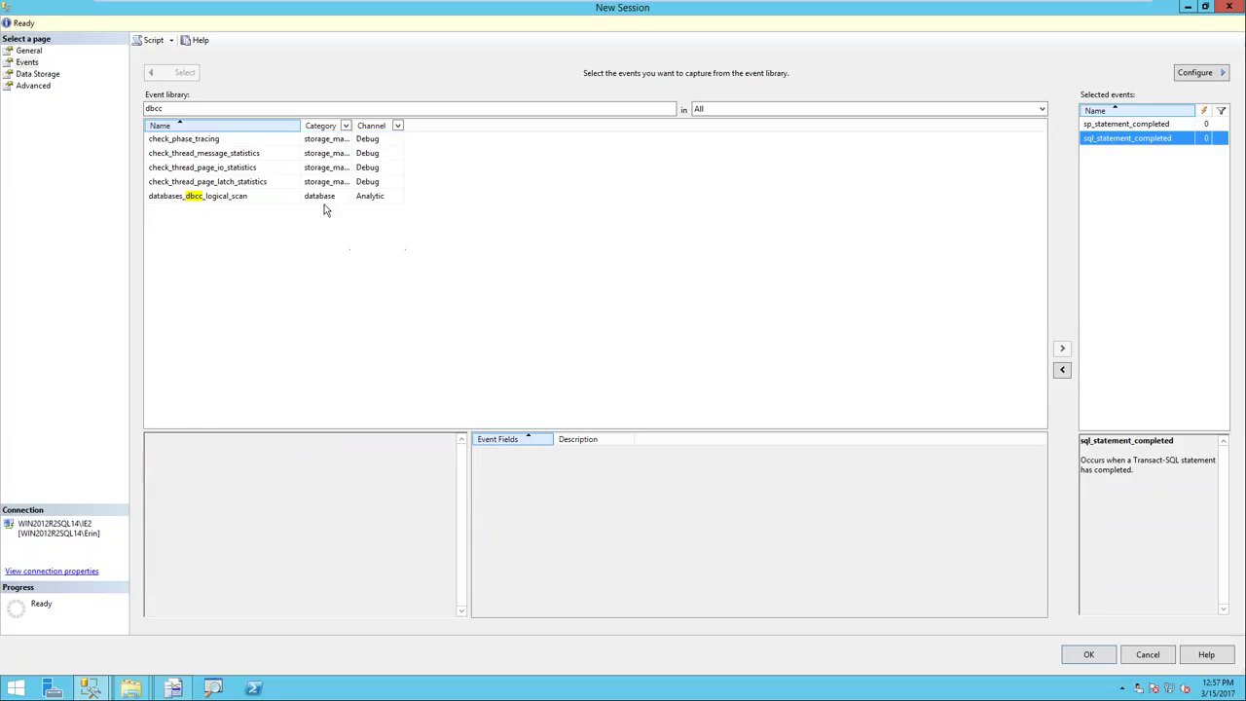
left_click(258, 200)
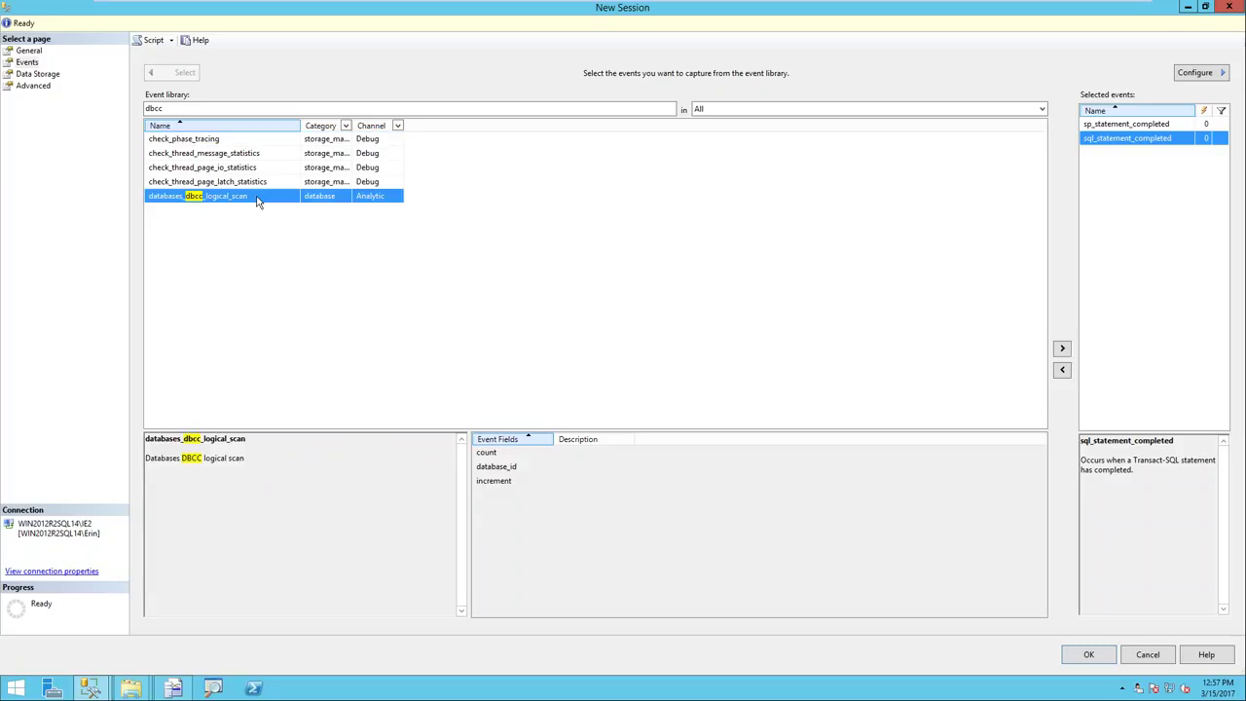
left_click(494, 454)
left_click(497, 469)
left_click(498, 483)
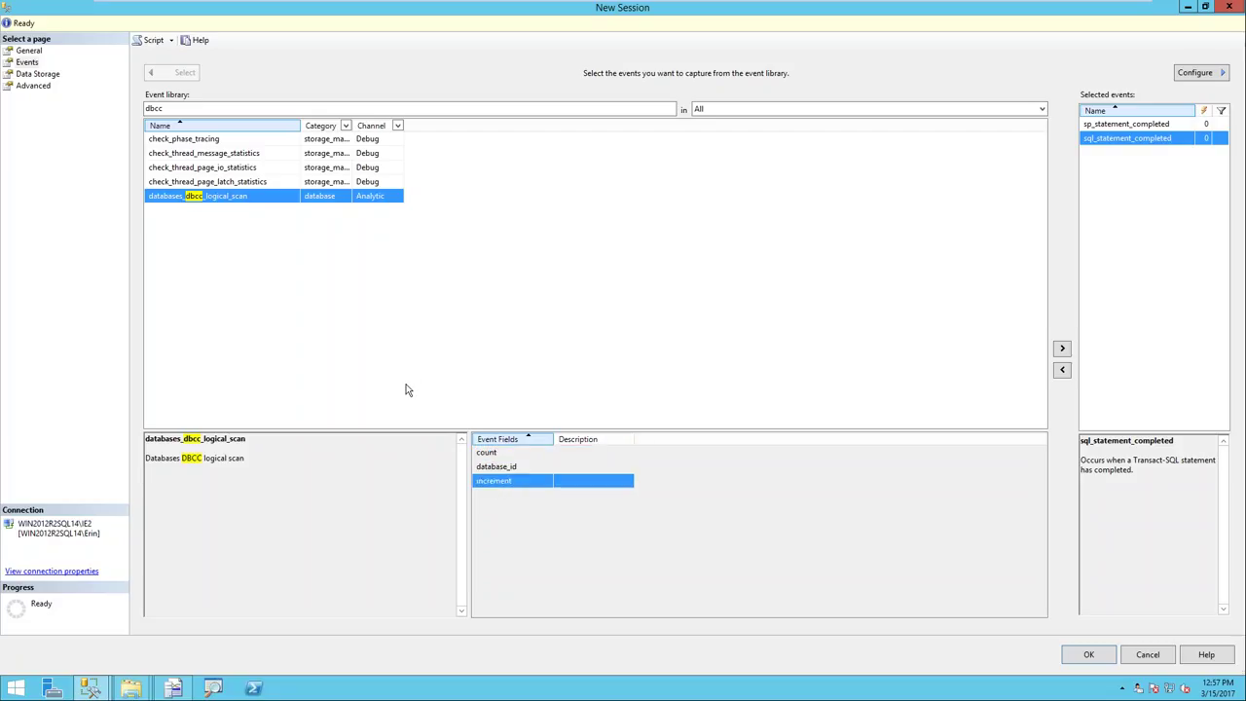
left_click_drag(134, 179, 406, 207)
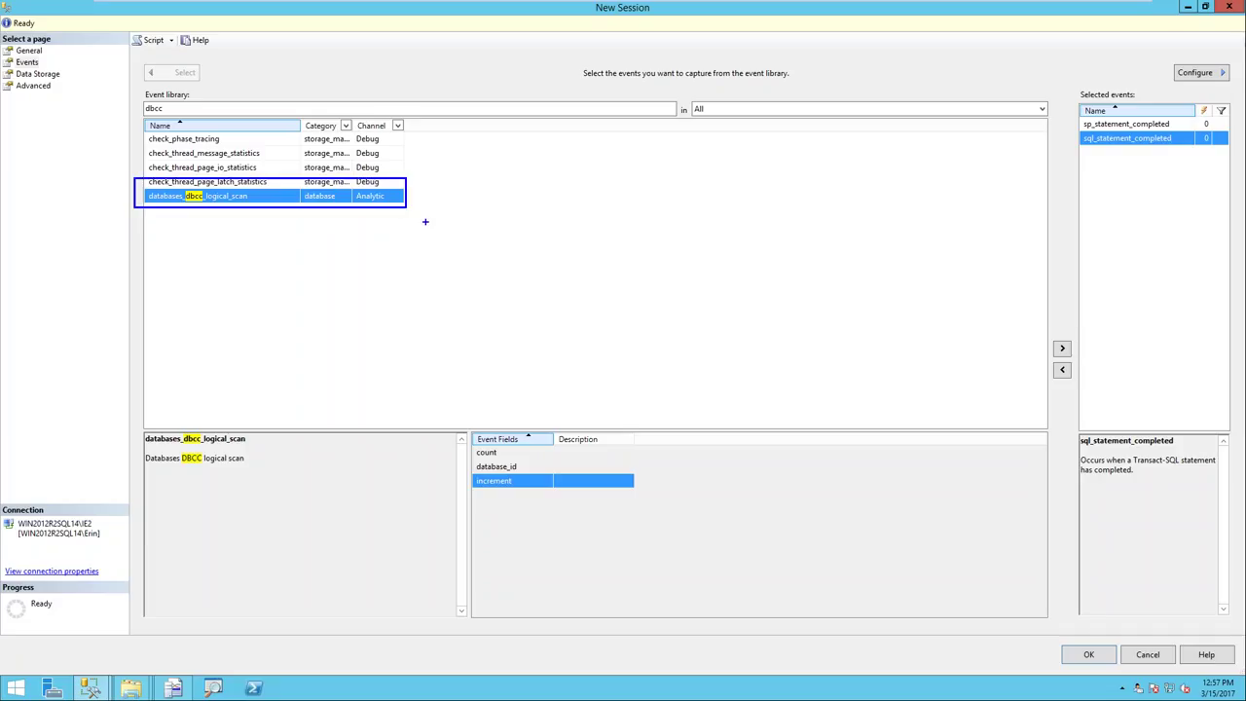
mouse_move(467, 416)
left_mouse_down()
mouse_move(481, 496)
mouse_move(558, 506)
left_mouse_up()
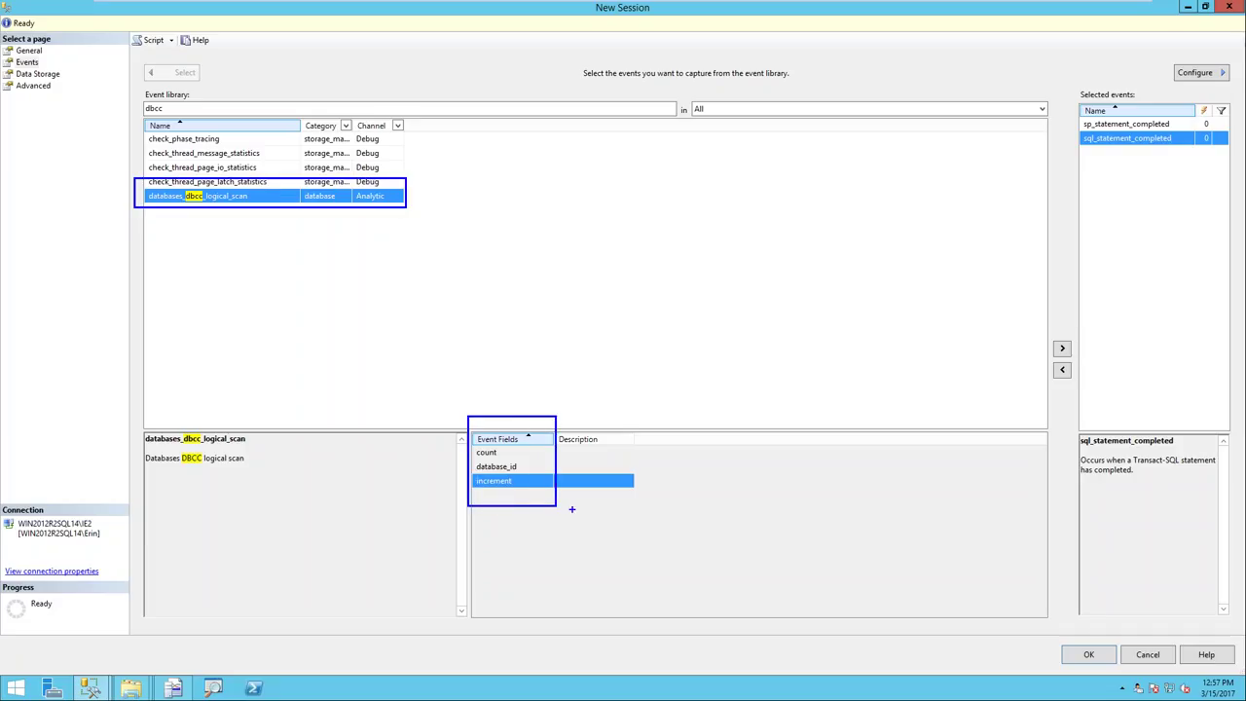
right_click(572, 509)
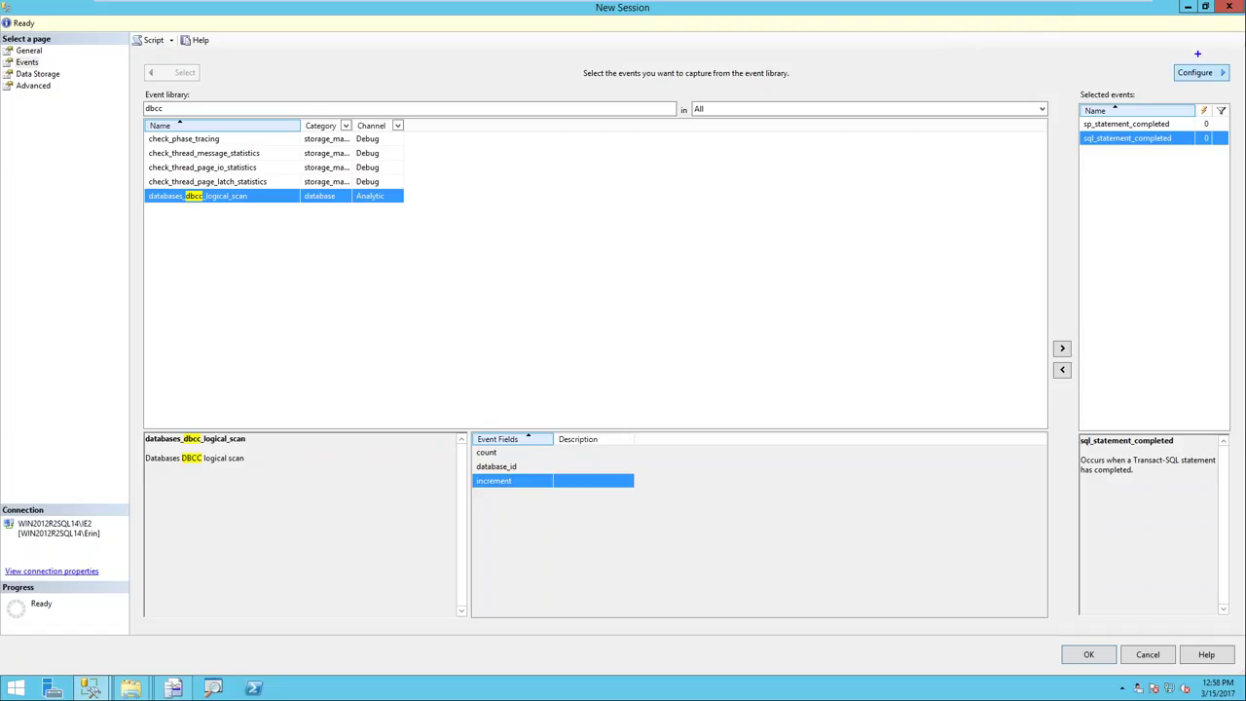
mouse_move(1173, 48)
left_mouse_down()
mouse_move(1229, 82)
mouse_move(1190, 90)
mouse_move(1225, 103)
mouse_move(1243, 94)
left_mouse_up()
left_click_drag(1152, 42, 1239, 104)
key("Escape")
Open the configuration of the selected events and review the event fields of sql_statement_completed and sp_statement_completed.
left_click(1189, 77)
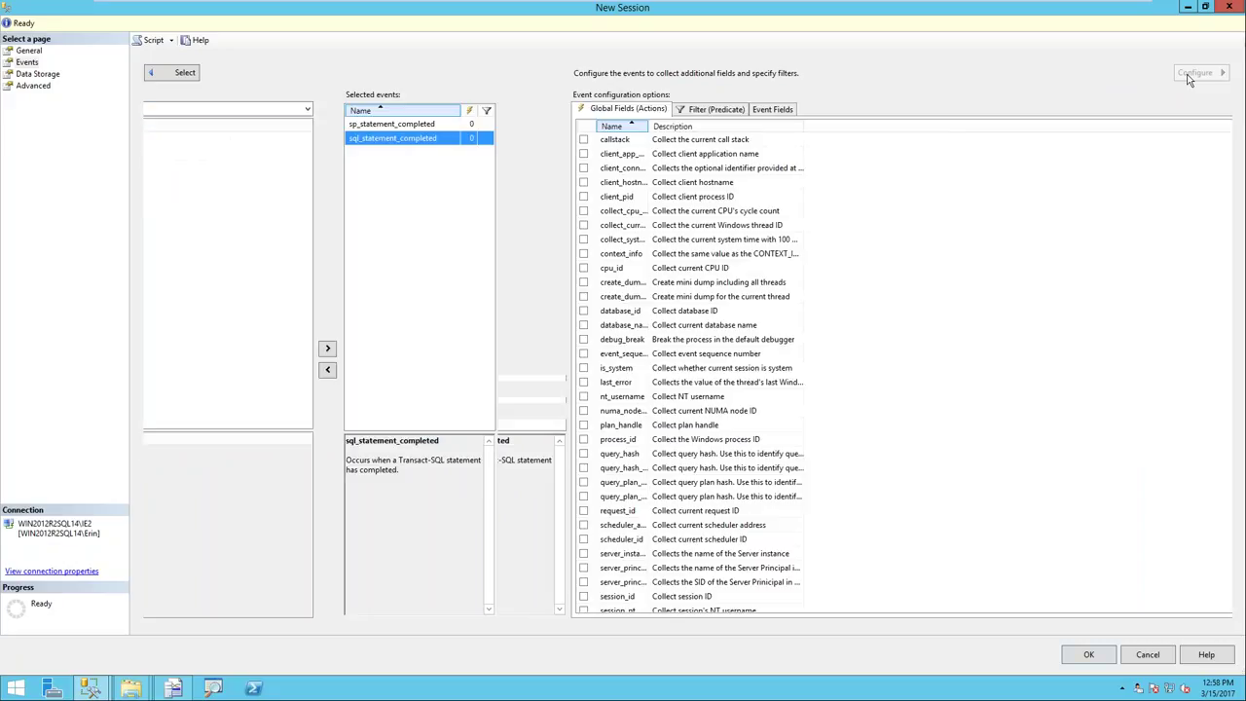
left_click(246, 124)
left_click(248, 142)
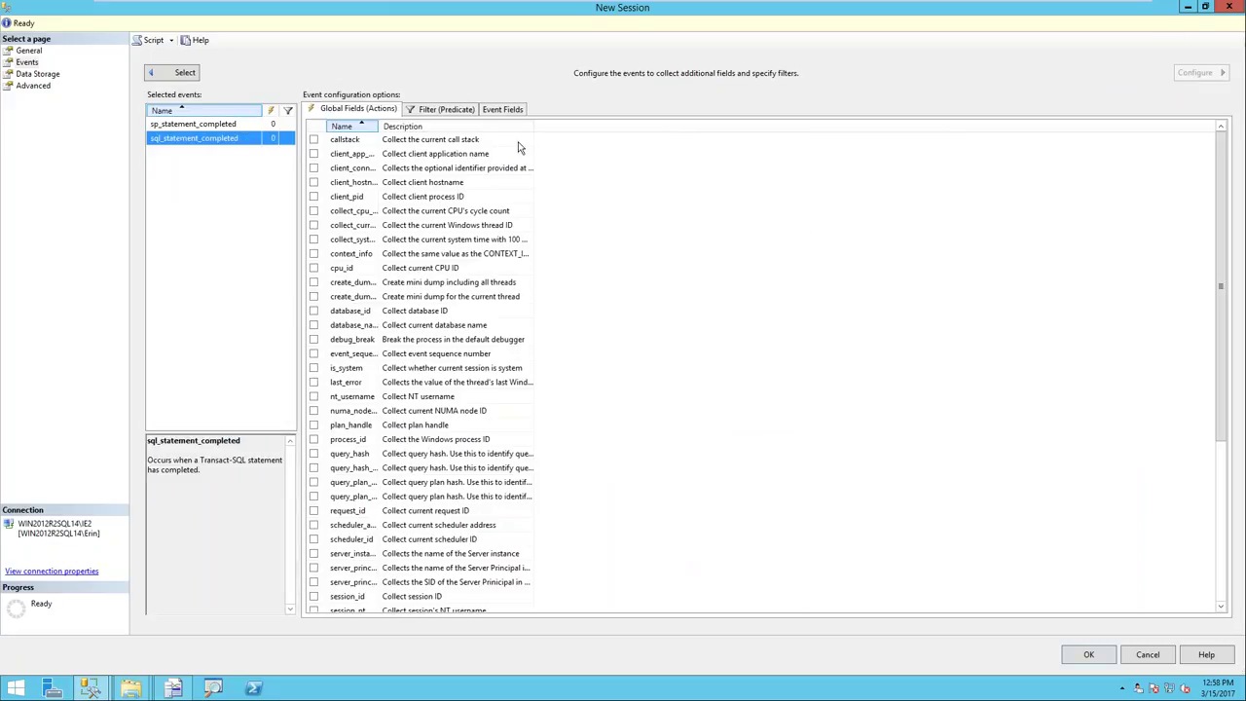
left_click(503, 110)
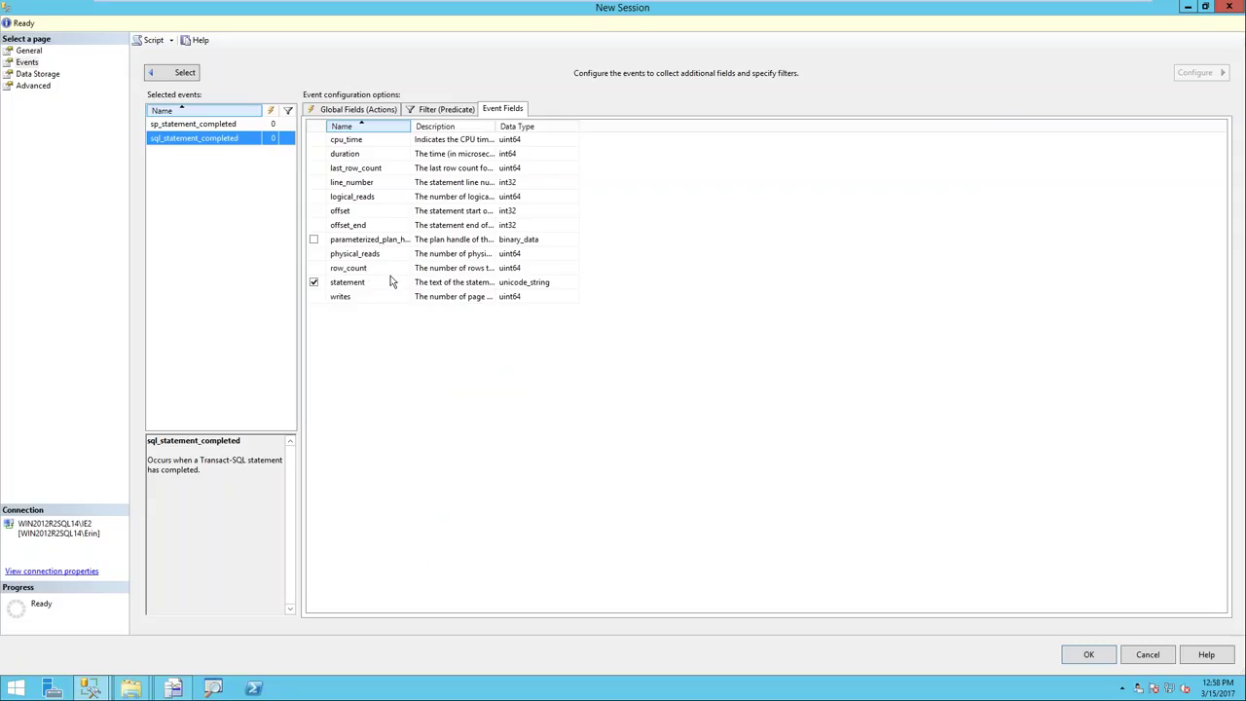
left_click(244, 125)
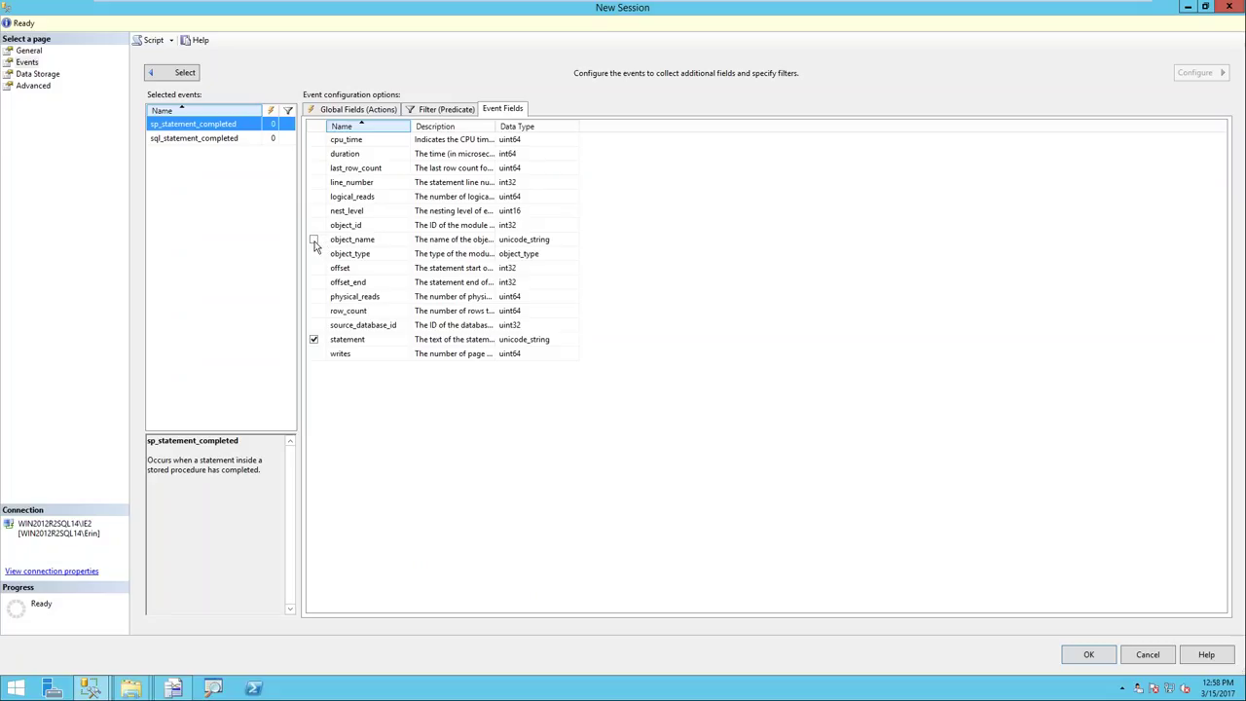
left_click(343, 227)
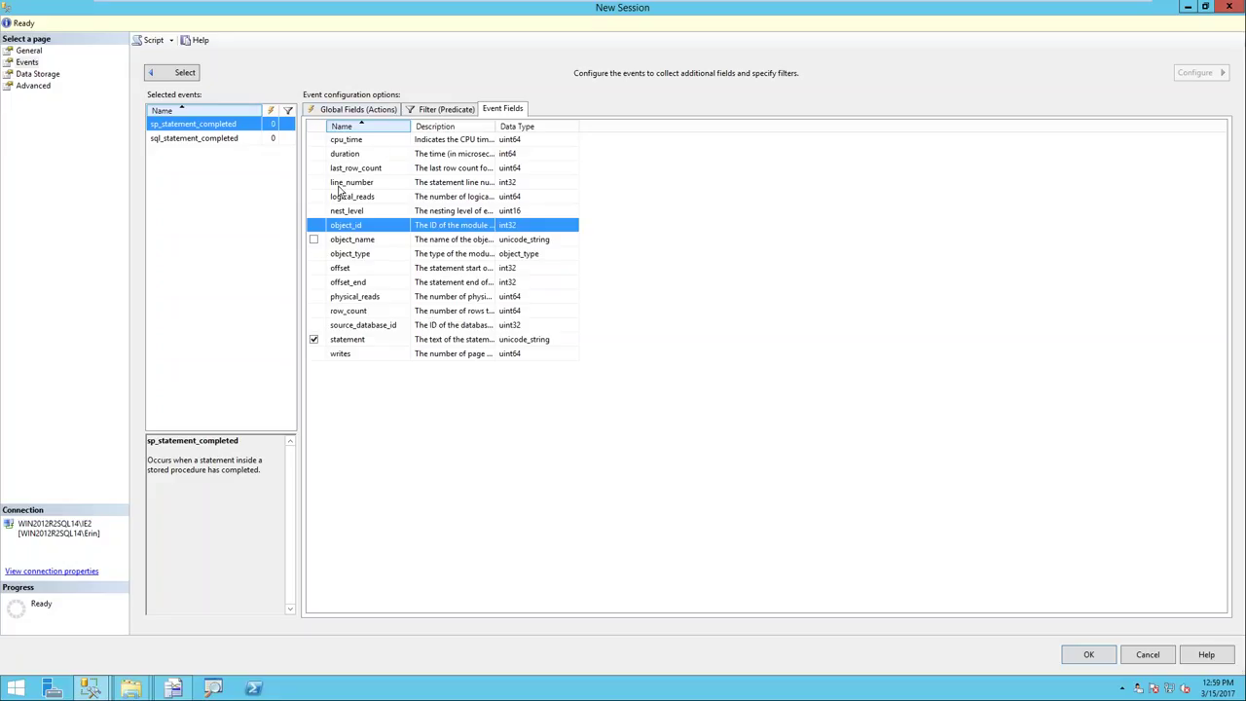
Filter both sp_statement_completed and sql_statement_completed with the clause sqlserver.is_system = 0.
left_click(182, 142)
left_click(446, 109)
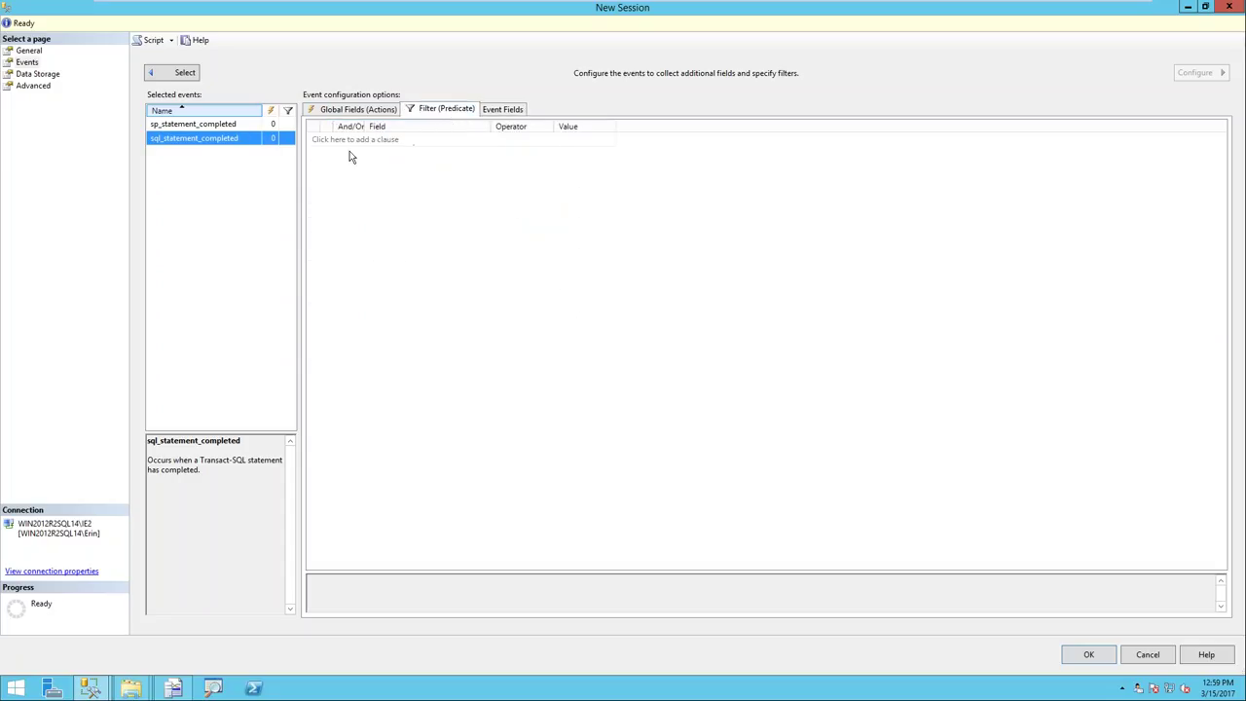
left_click(223, 125, "ctrl")
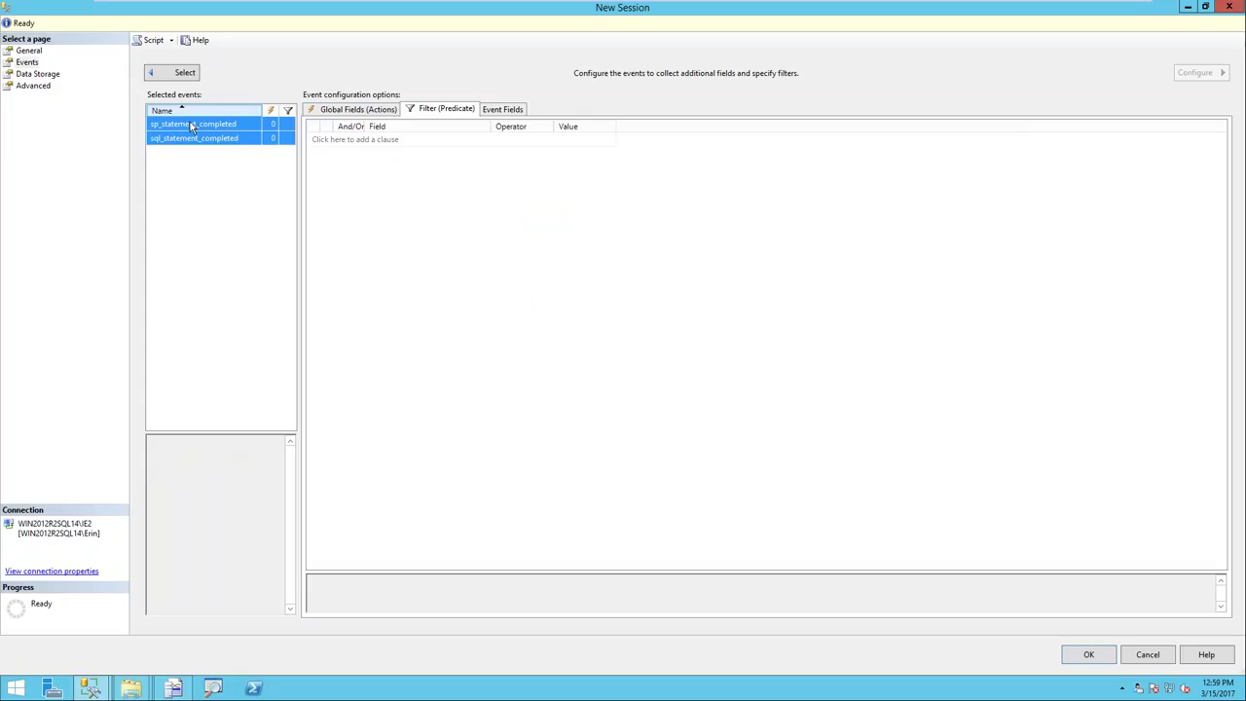
left_click(431, 142)
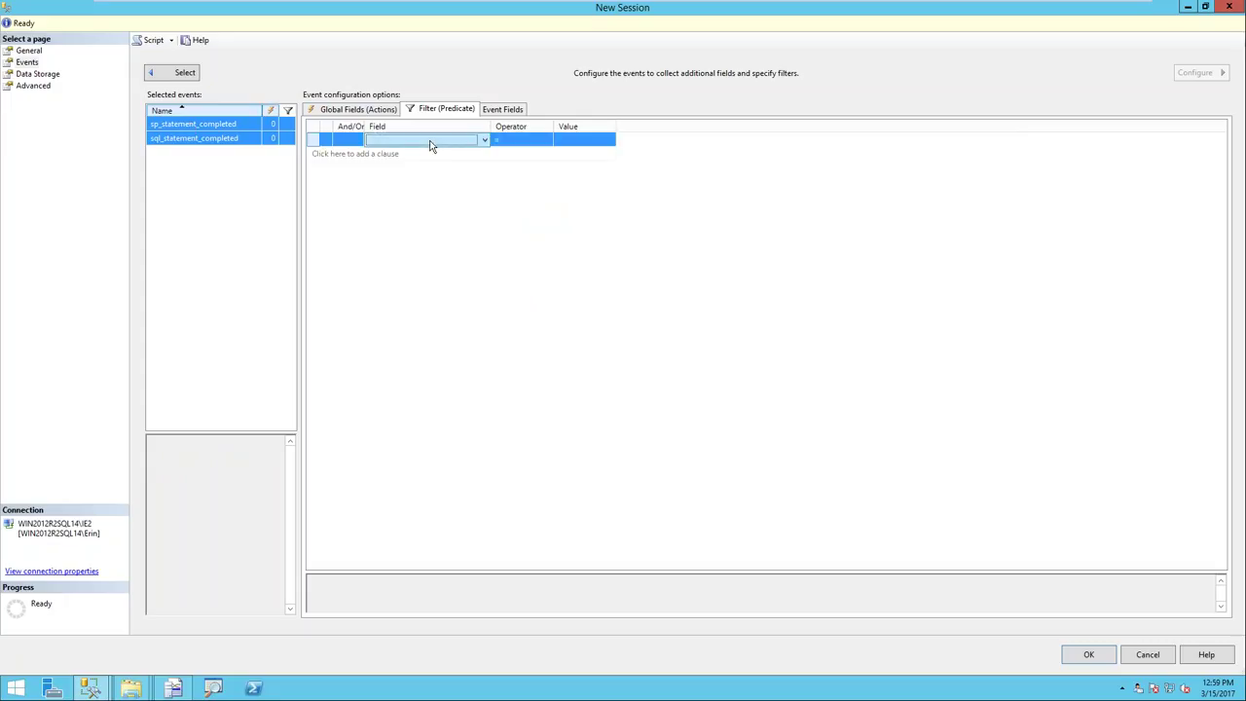
left_click(460, 144)
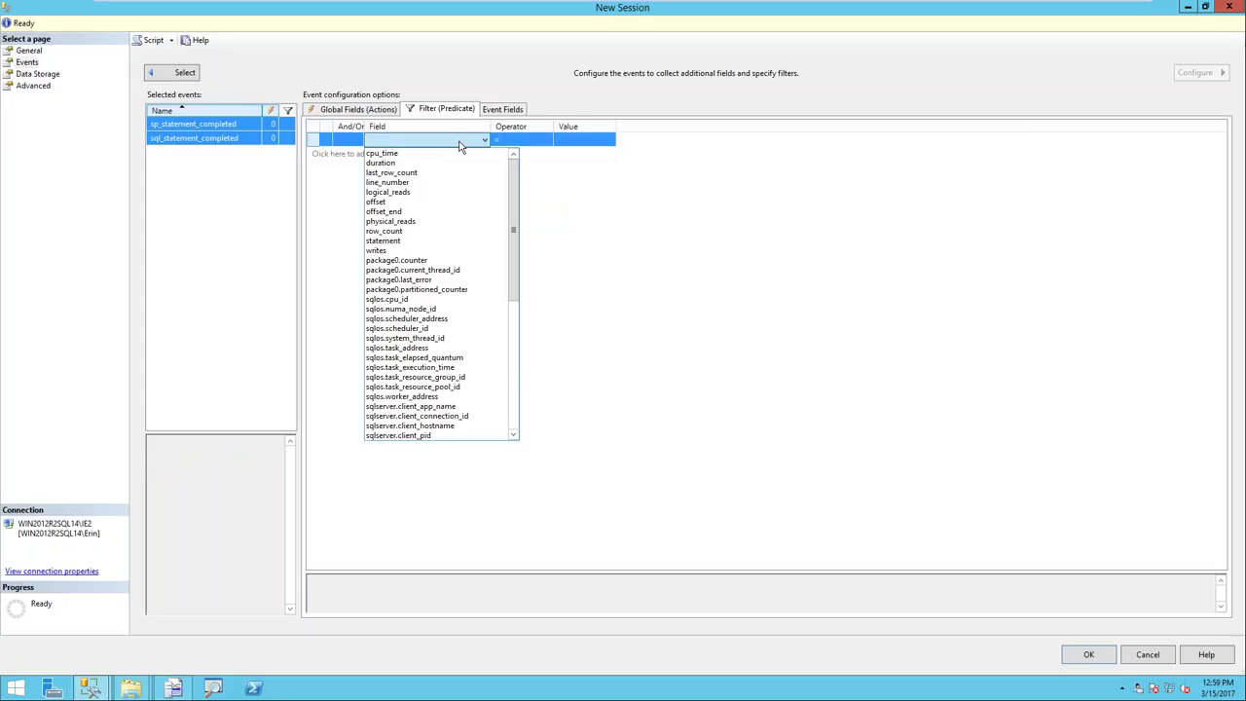
scroll(441, 372, "down", 2)
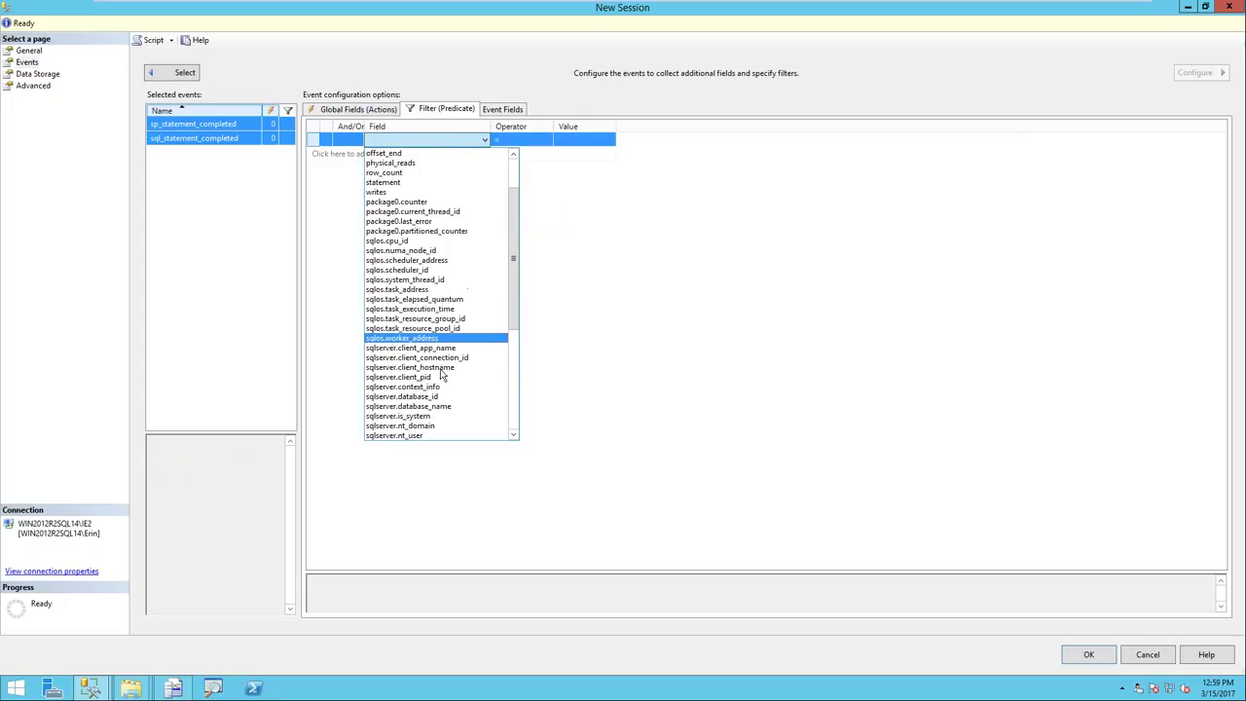
left_click(446, 416)
left_click(572, 146)
left_click(590, 142)
left_click(581, 158)
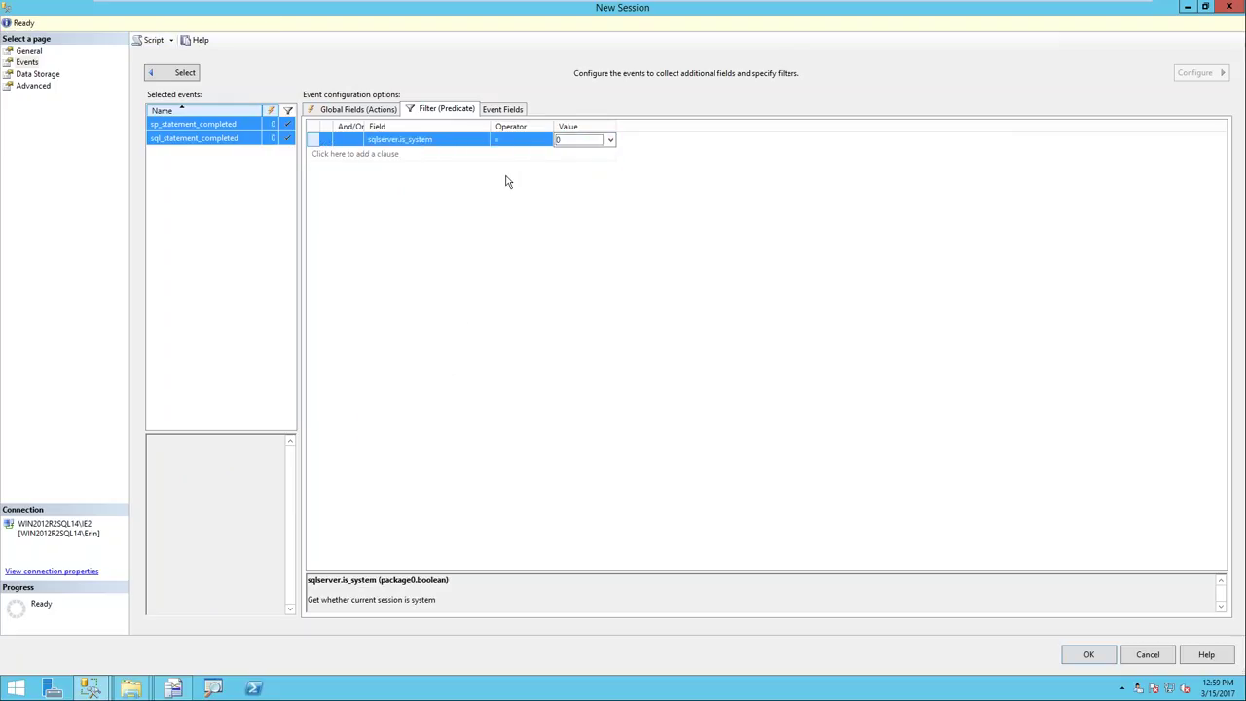
left_click(487, 198)
left_click(187, 139)
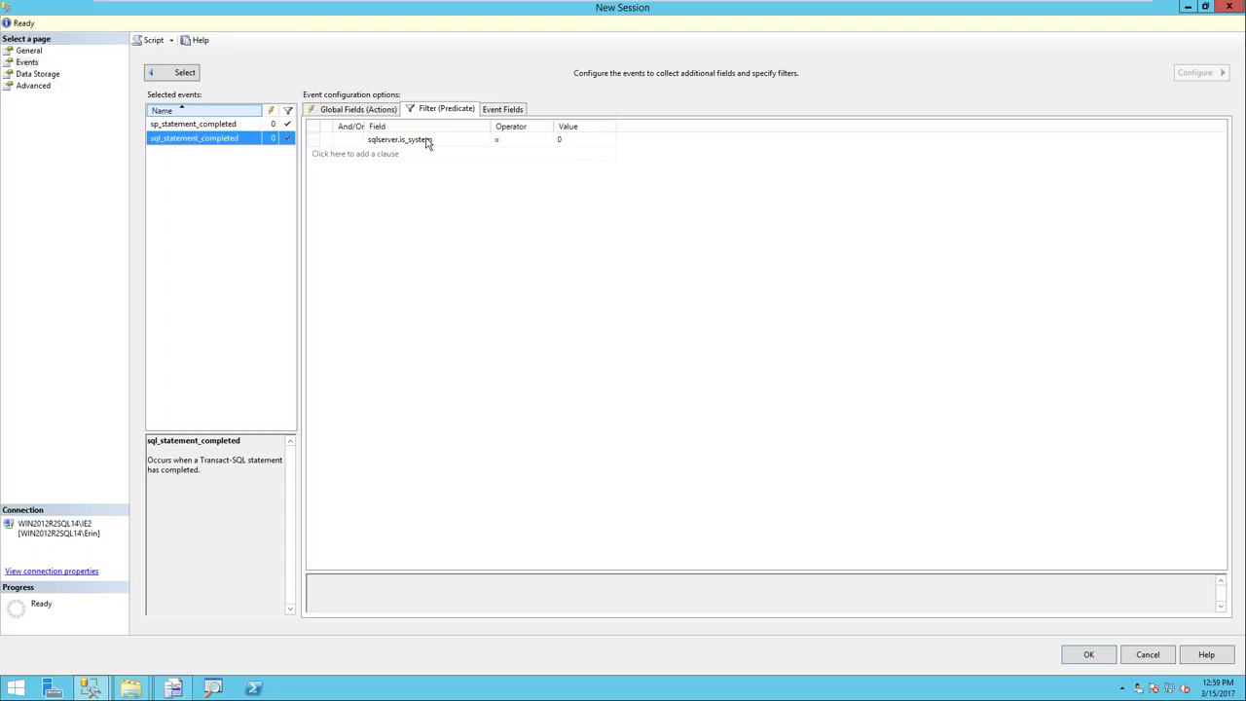
Add the database_id global field to both sql_statement_completed and sp_statement_completed.
left_click(353, 110)
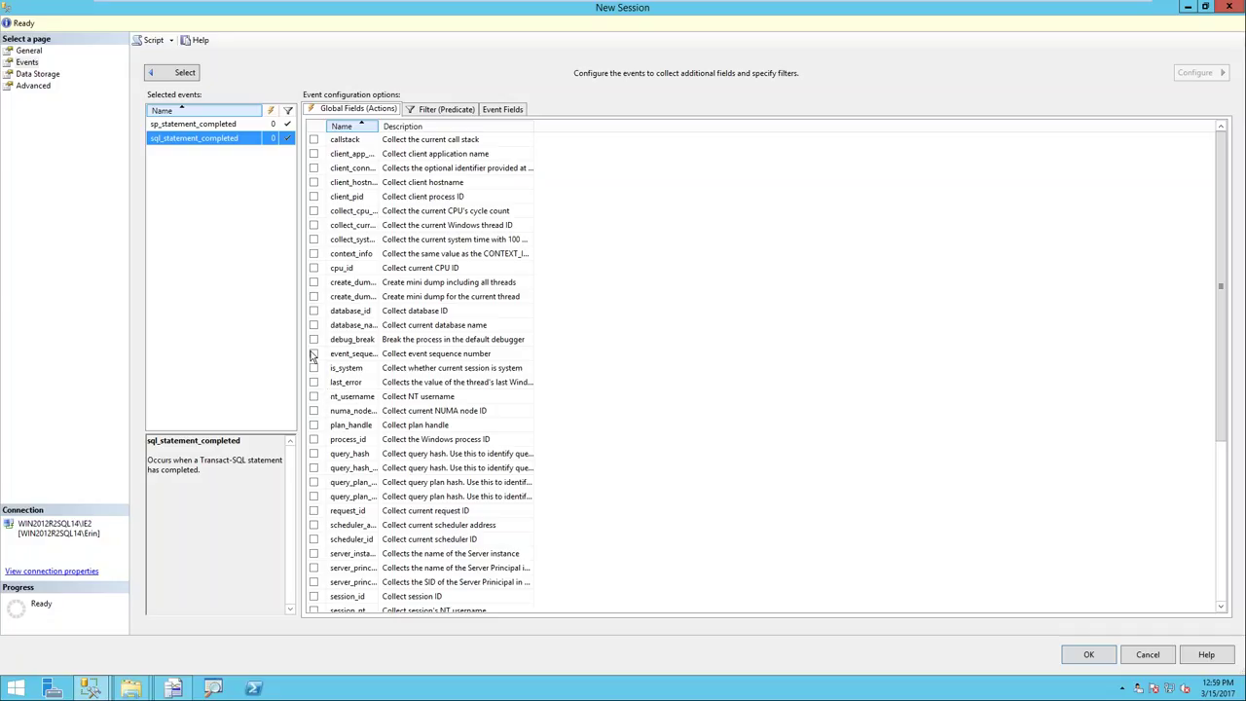
left_click(313, 311)
left_click(222, 125)
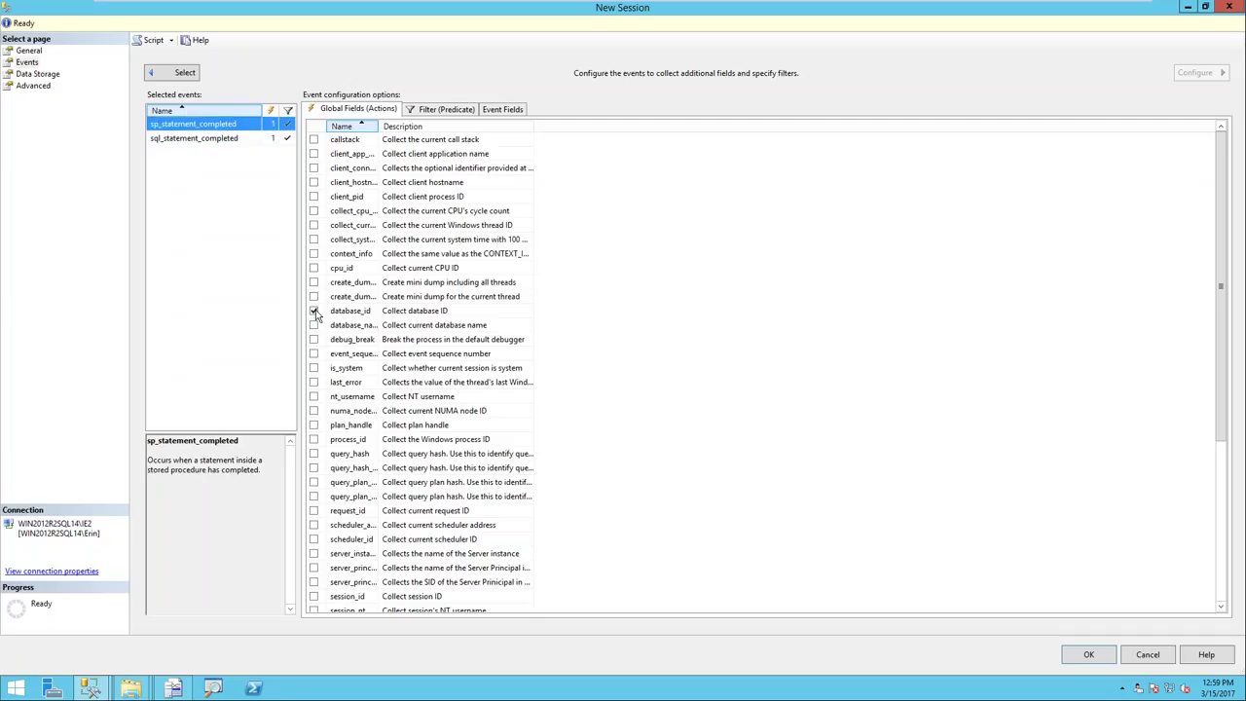
Review the available target types for the session's data storage and add an event_file target.
left_click(29, 75)
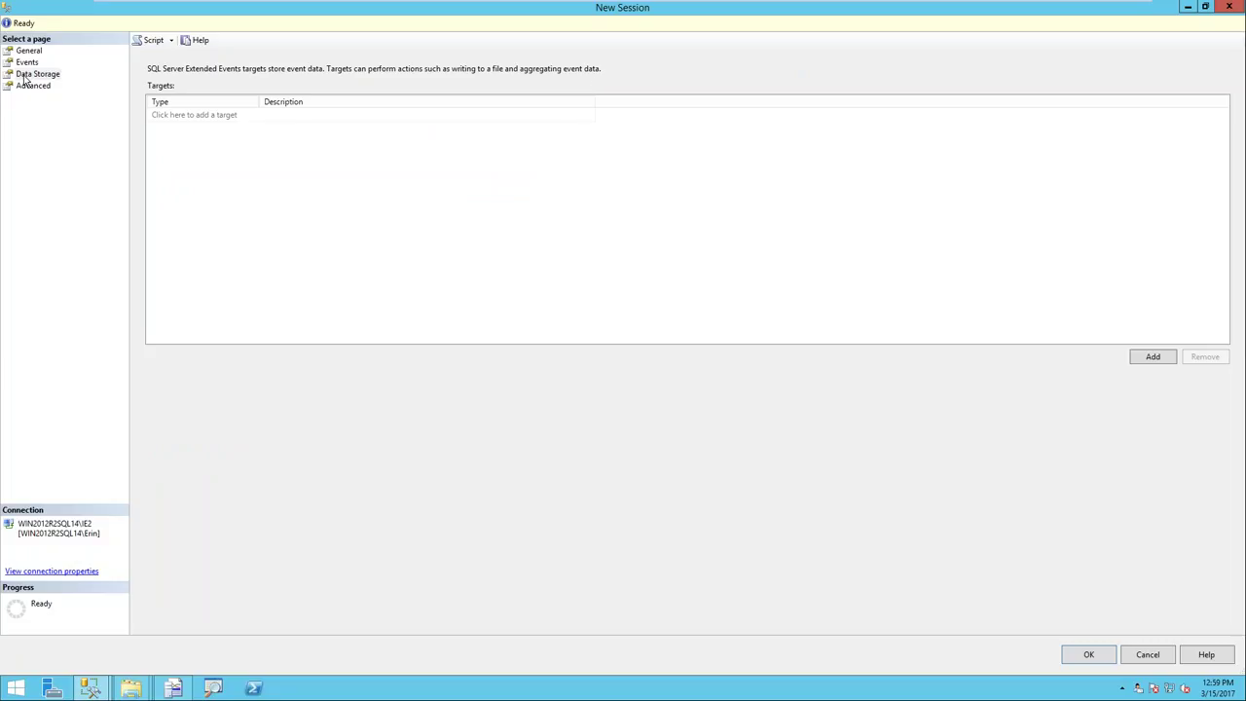
left_click(203, 116)
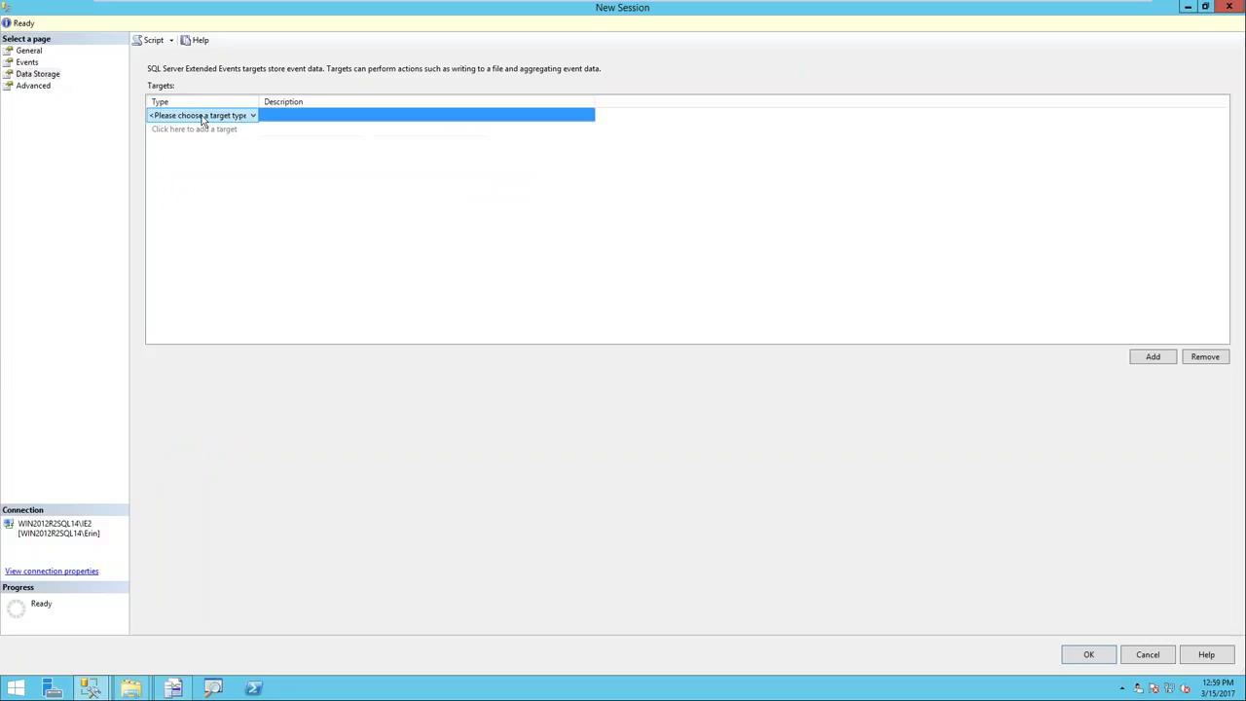
left_click(253, 117)
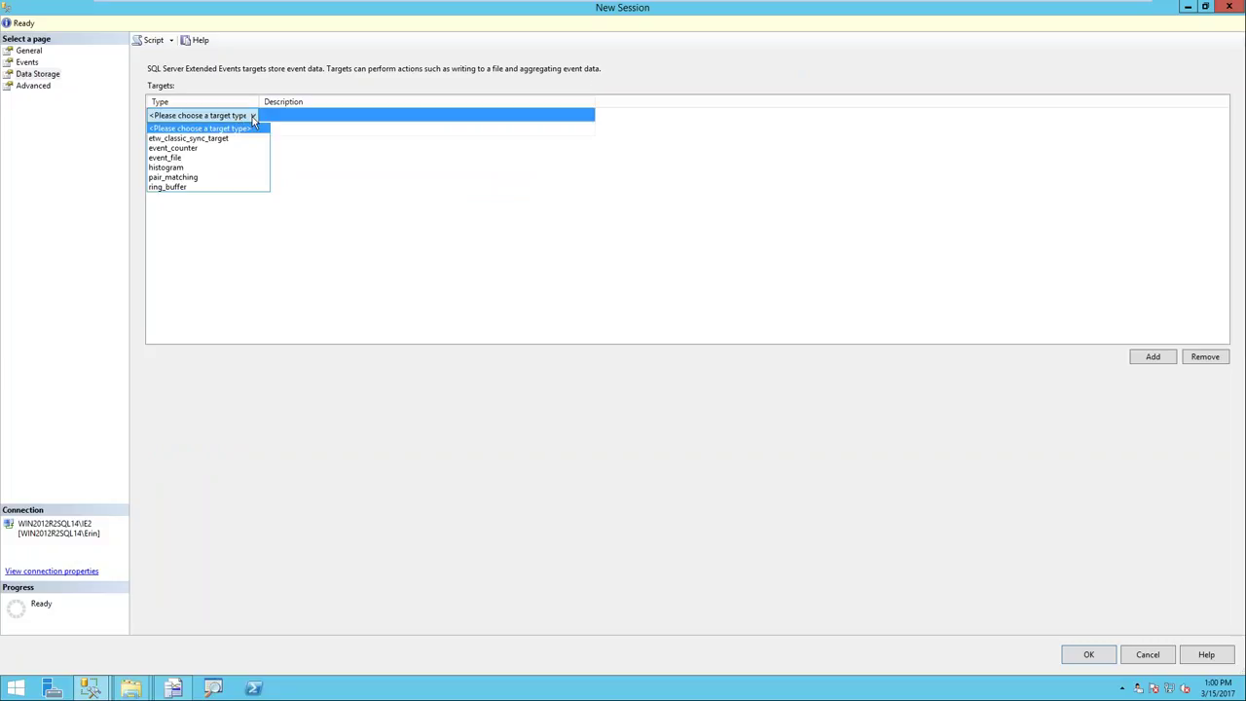
left_click_drag(180, 226, 299, 290)
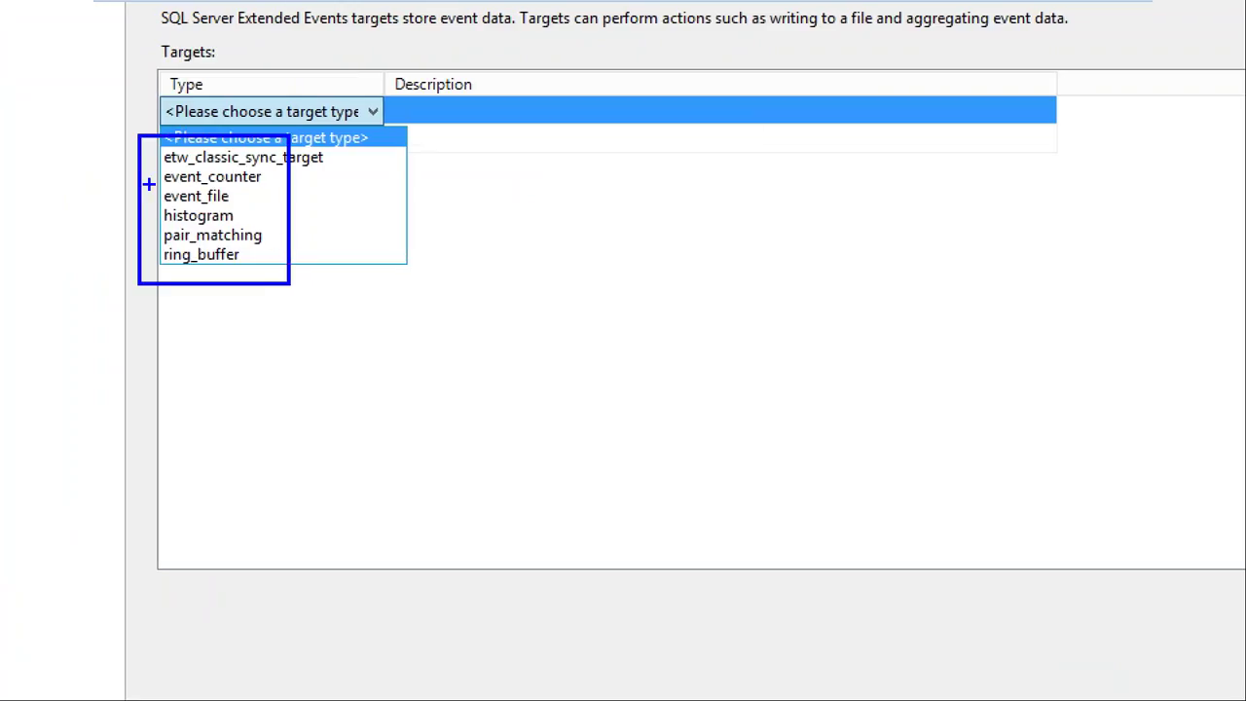
mouse_move(149, 184)
left_mouse_down()
mouse_move(246, 225)
mouse_move(263, 208)
left_mouse_up()
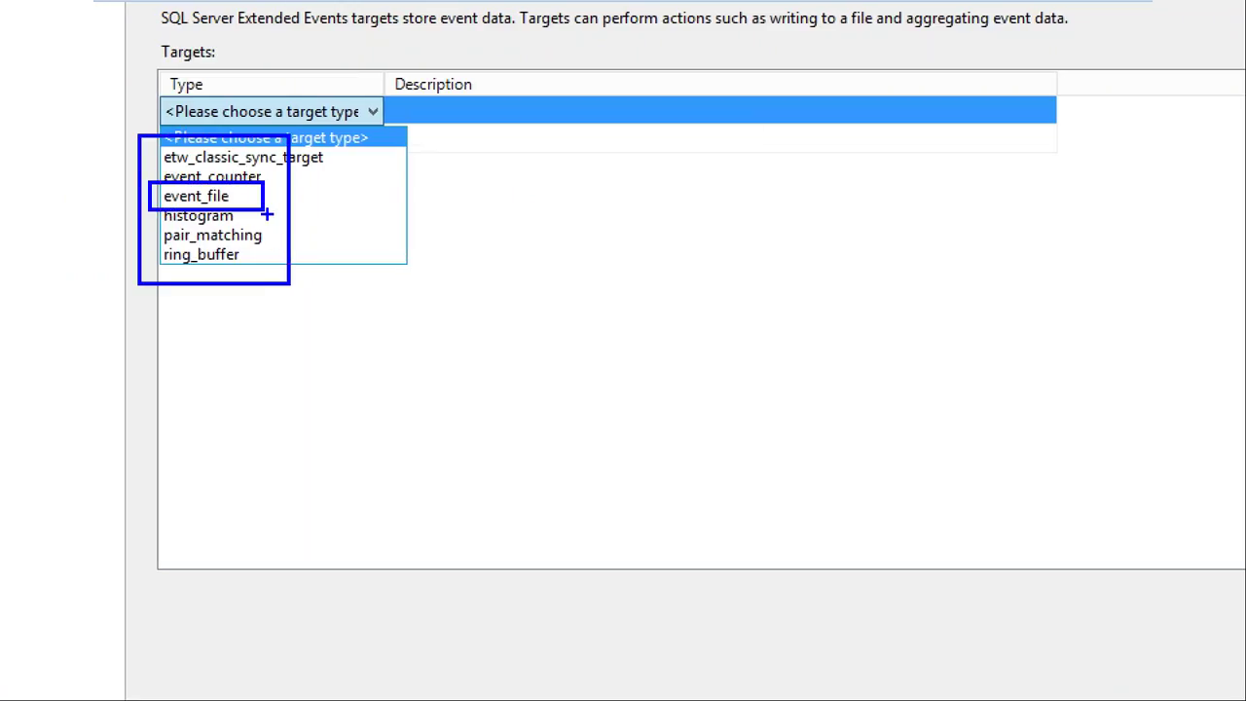
mouse_move(147, 244)
left_mouse_down()
mouse_move(216, 272)
mouse_move(263, 273)
left_mouse_up()
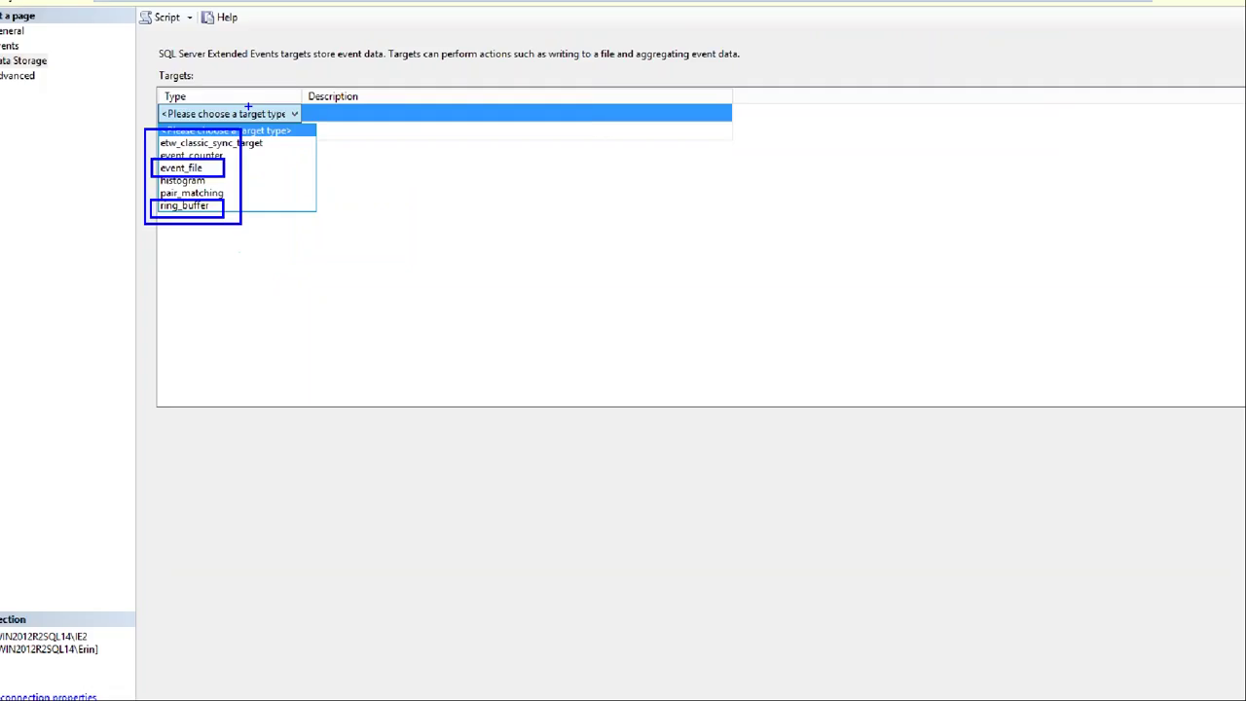
left_click(205, 158)
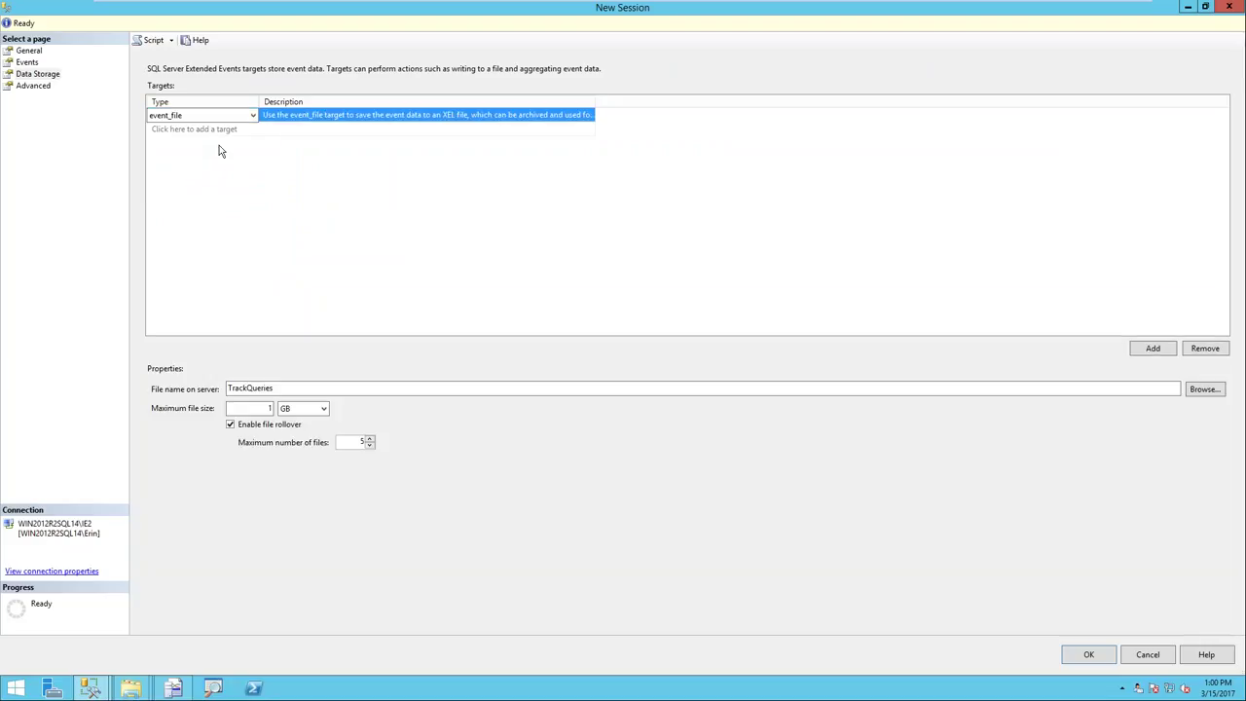
Set the event_file target's file name to C:\temp\TrackQueries and its maximum file size to 512 MB.
left_click(236, 386)
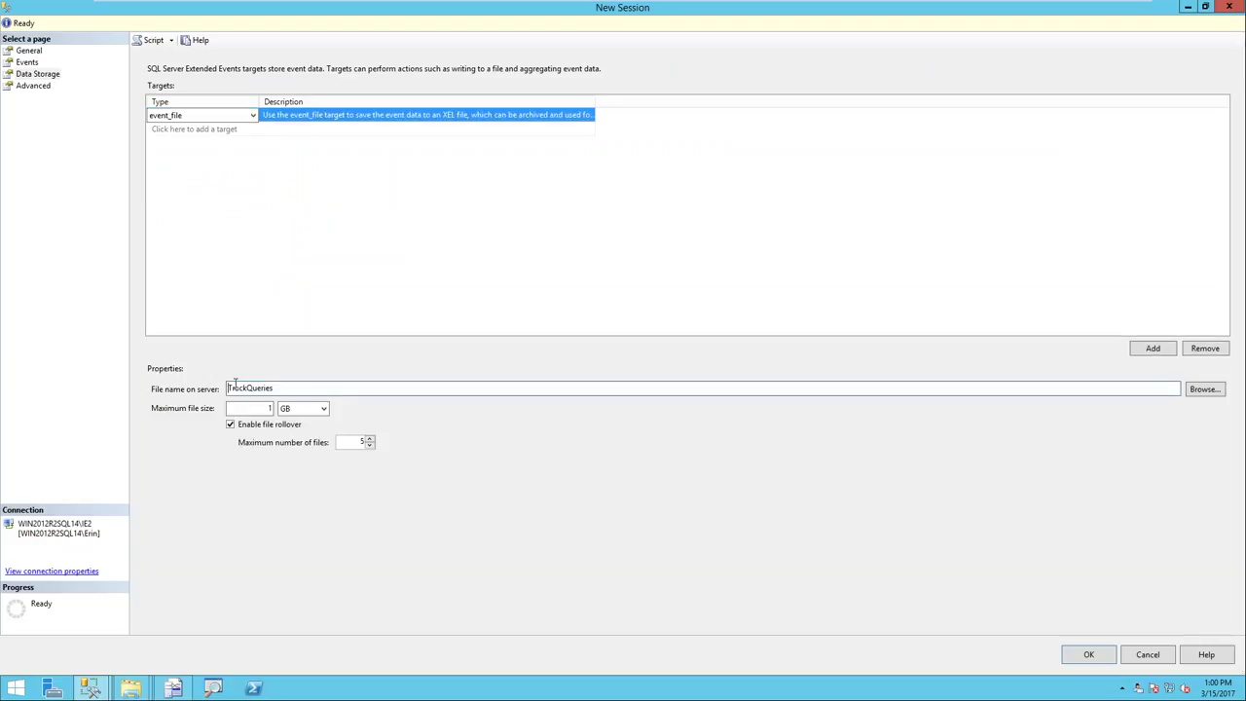
type("C:\\temp\\")
key("Tab")
key("Tab")
left_click(312, 410)
left_click(306, 422)
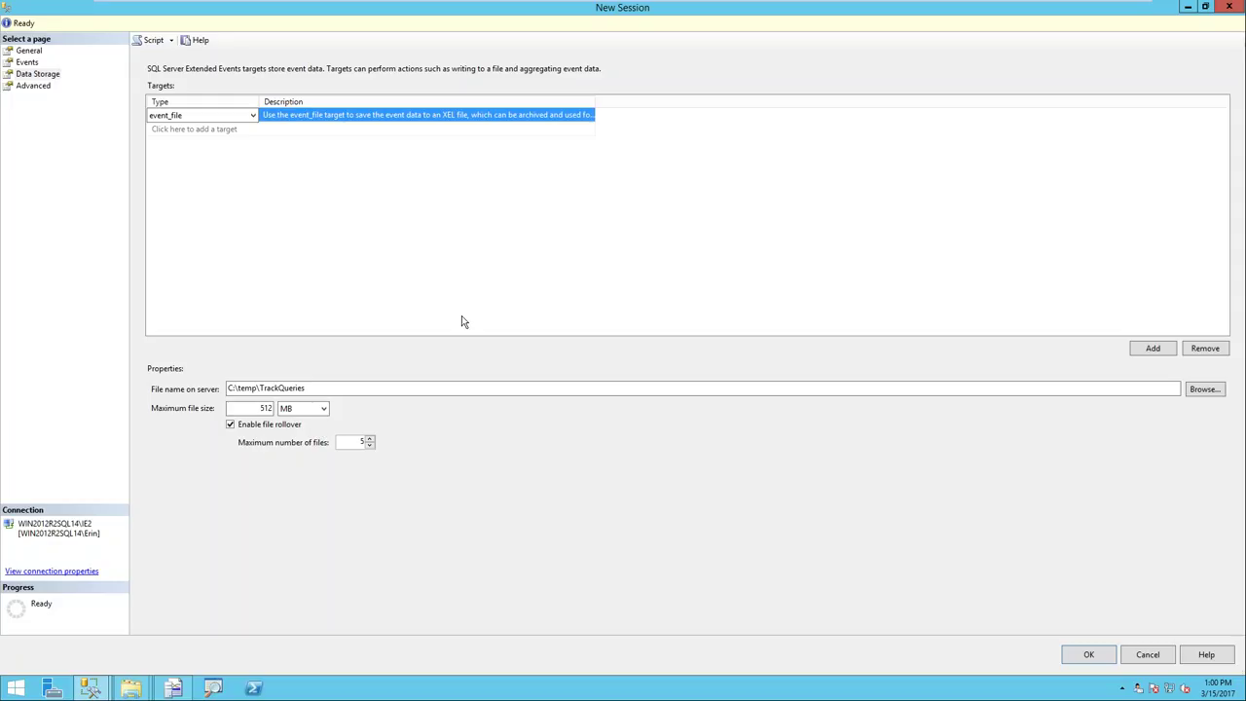
Add a ring_buffer target with a maximum buffer memory size of 4 MB and 0 as the number of events to keep.
left_click(191, 130)
left_click(185, 192)
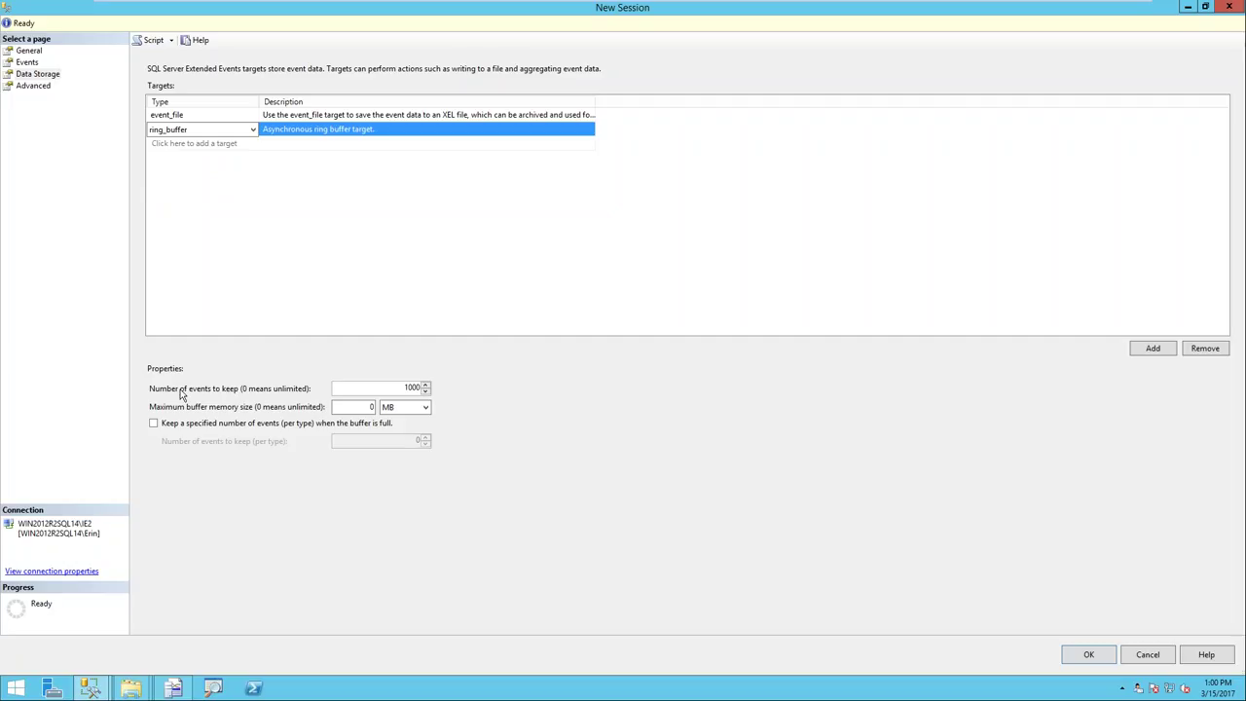
double_click(405, 388)
double_click(355, 407)
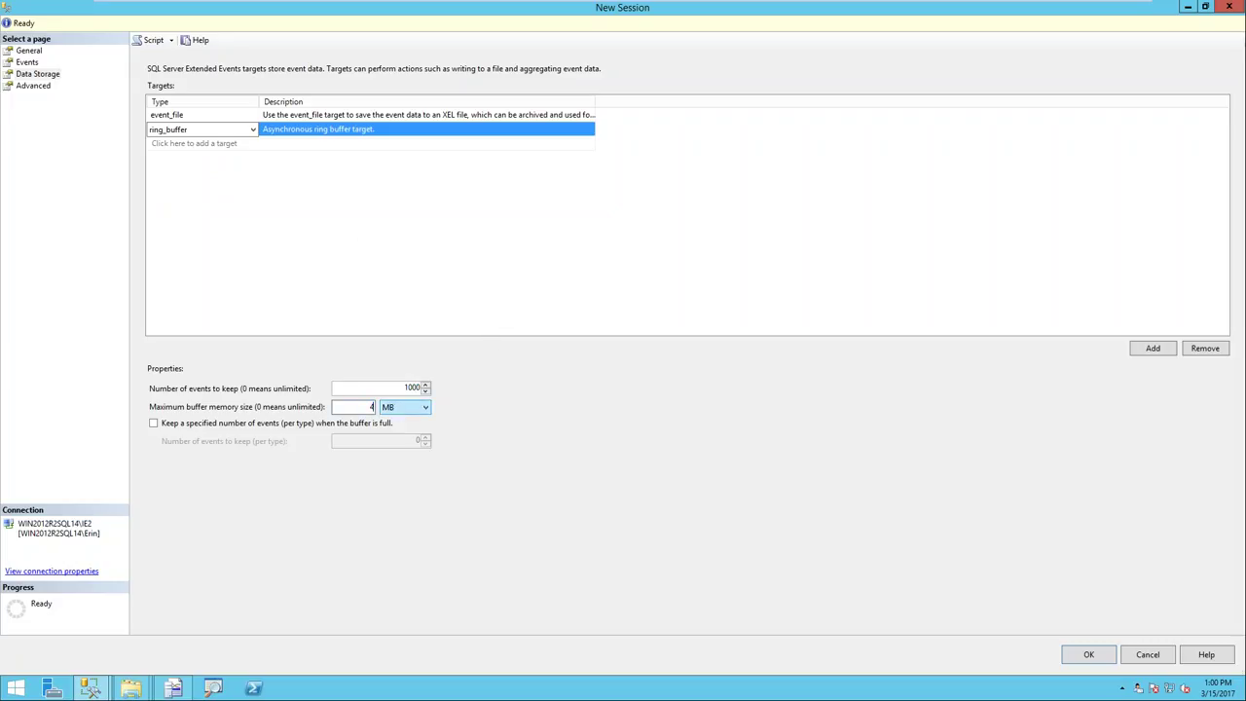
left_click(252, 198)
key("shift+Tab")
type("0")
double_click(359, 406)
Review the advanced session options, including the max memory size, and create the TrackQueries session.
left_click(37, 86)
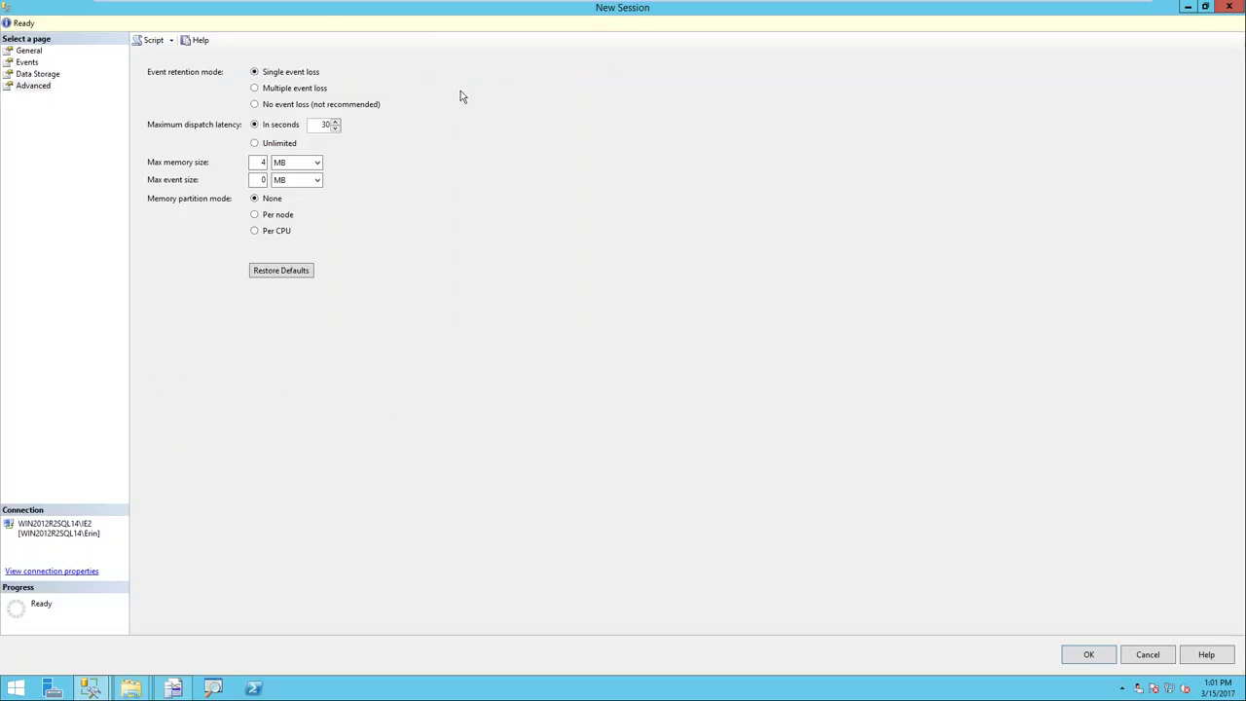
double_click(261, 162)
mouse_move(602, 5)
left_click(1090, 655)
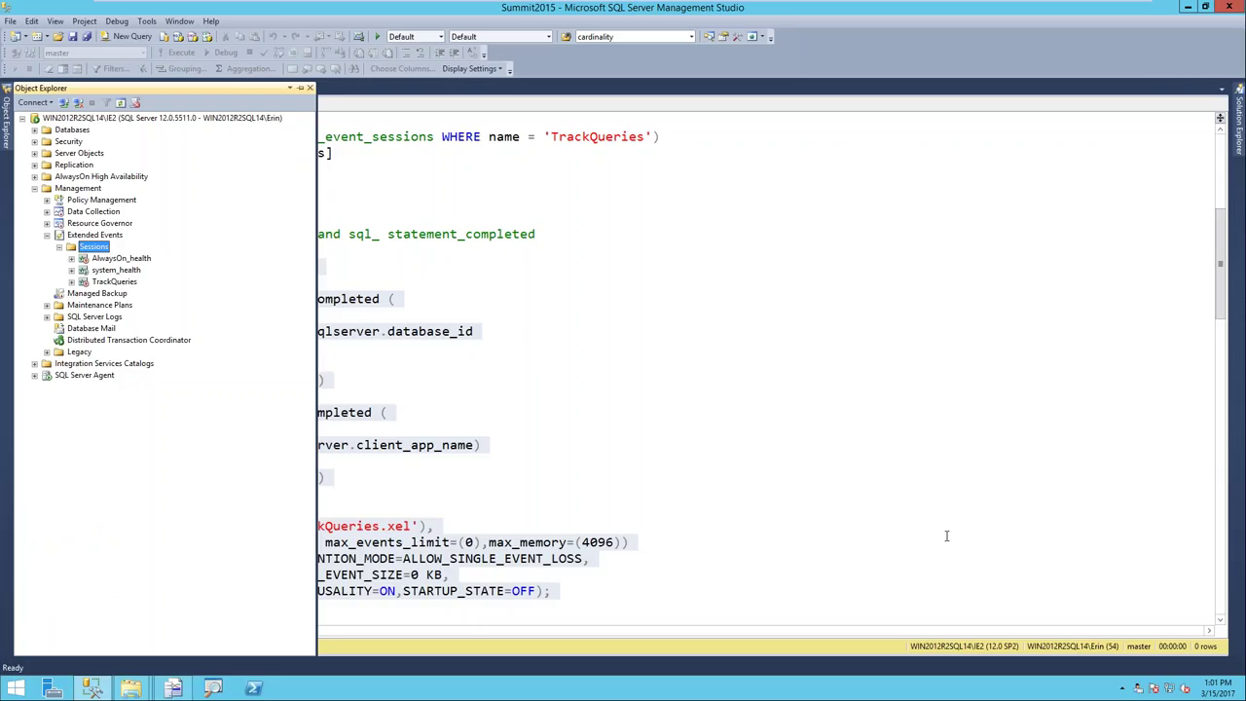
Execute the script block that drops the existing TrackQueries session and creates it again with both targets.
left_click(103, 282)
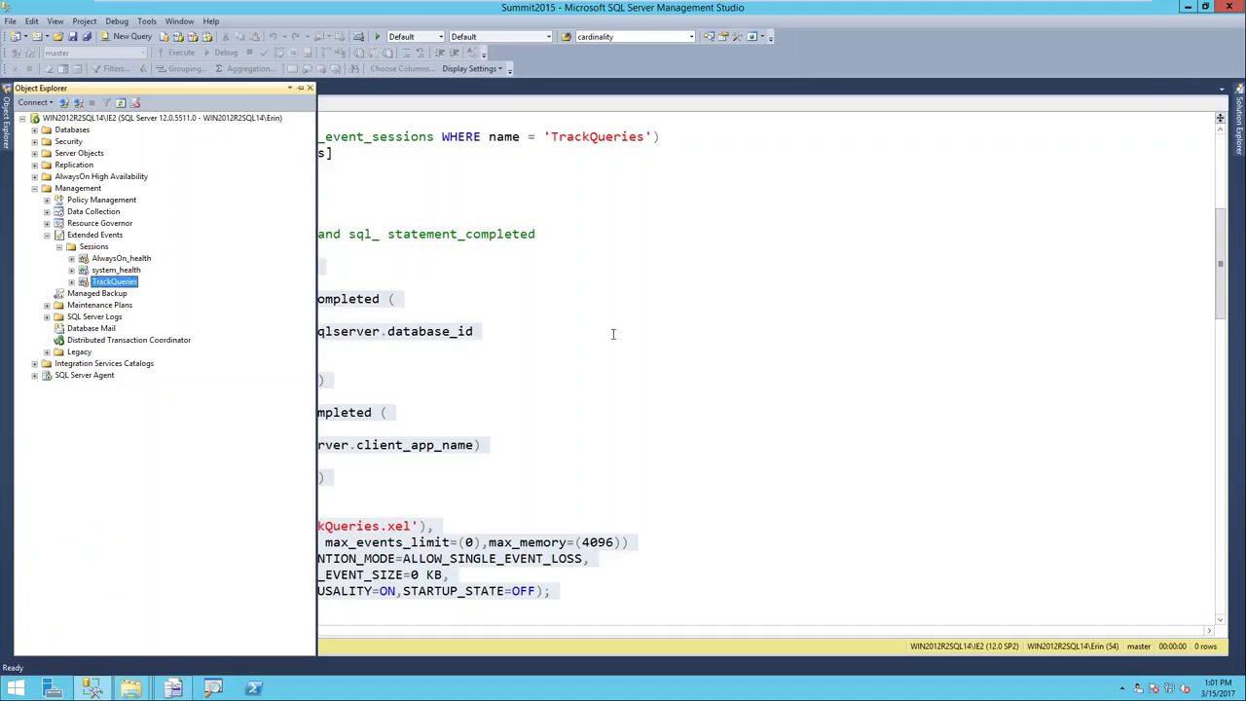
left_click_drag(39, 612, 39, 121)
left_click(175, 54)
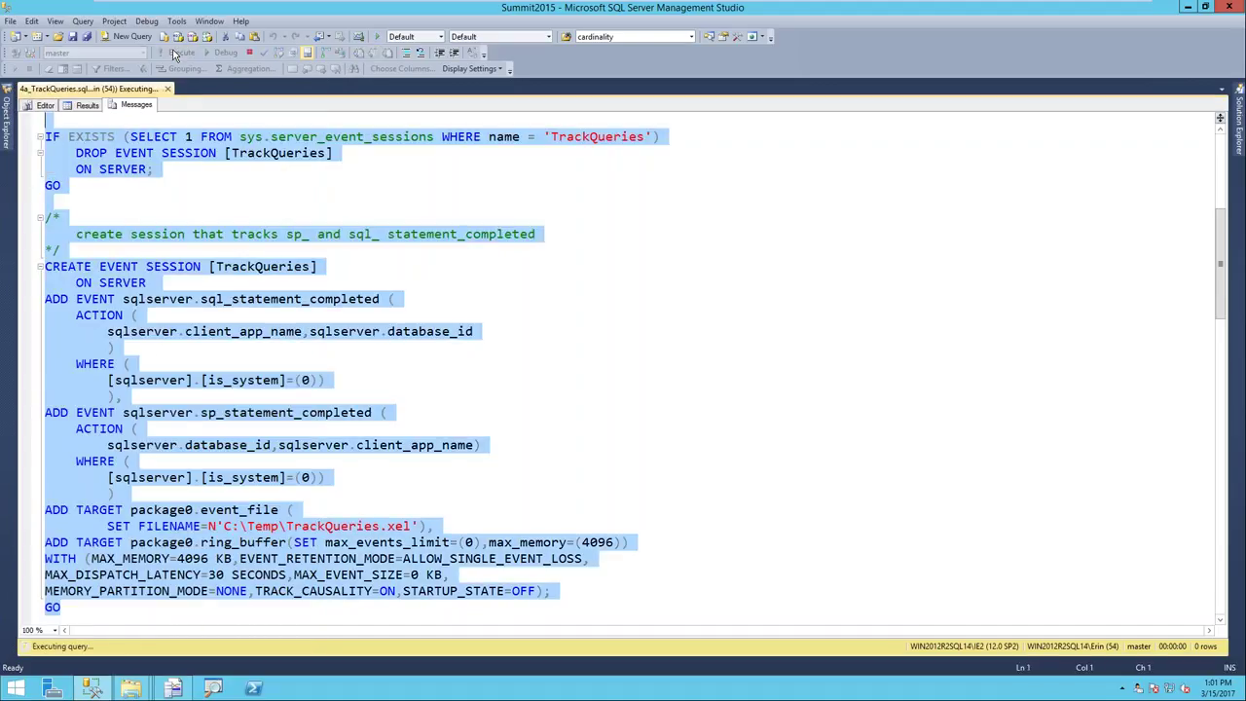
Execute the ALTER EVENT SESSION statement that starts TrackQueries, and return to the script.
scroll(341, 370, "down", 2)
scroll(341, 370, "down", 6)
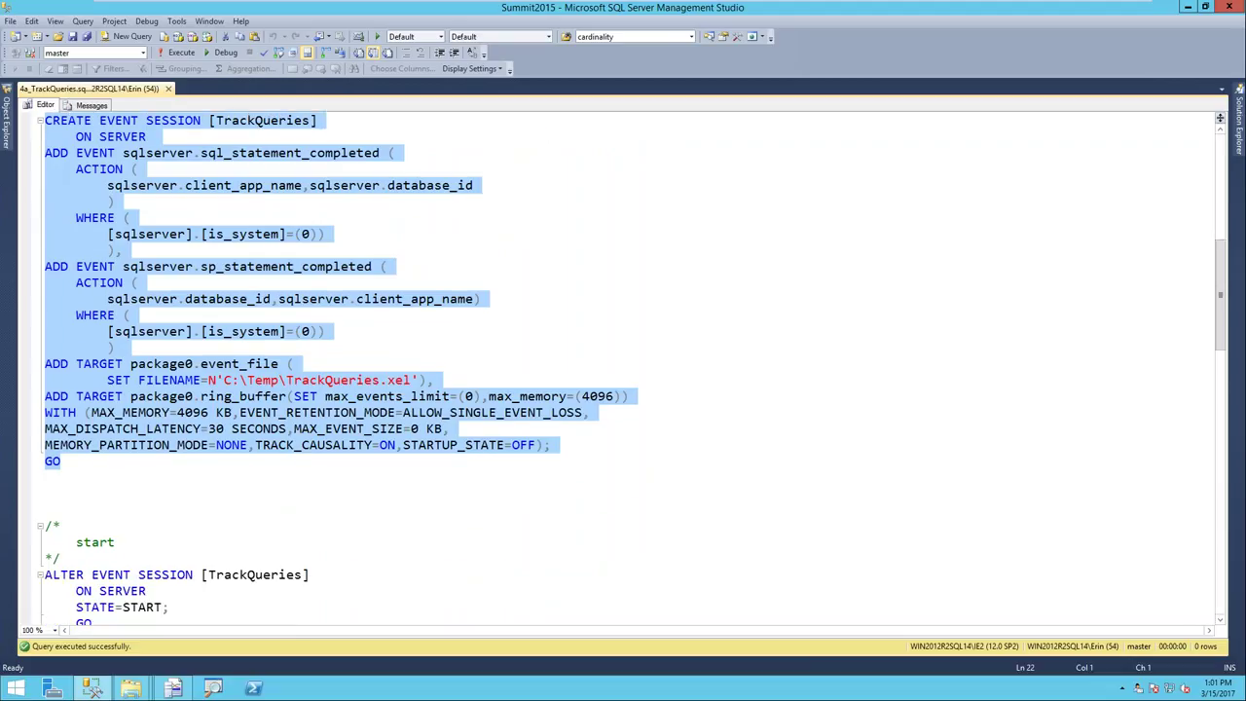
left_click_drag(93, 381, 39, 331)
left_click(182, 53)
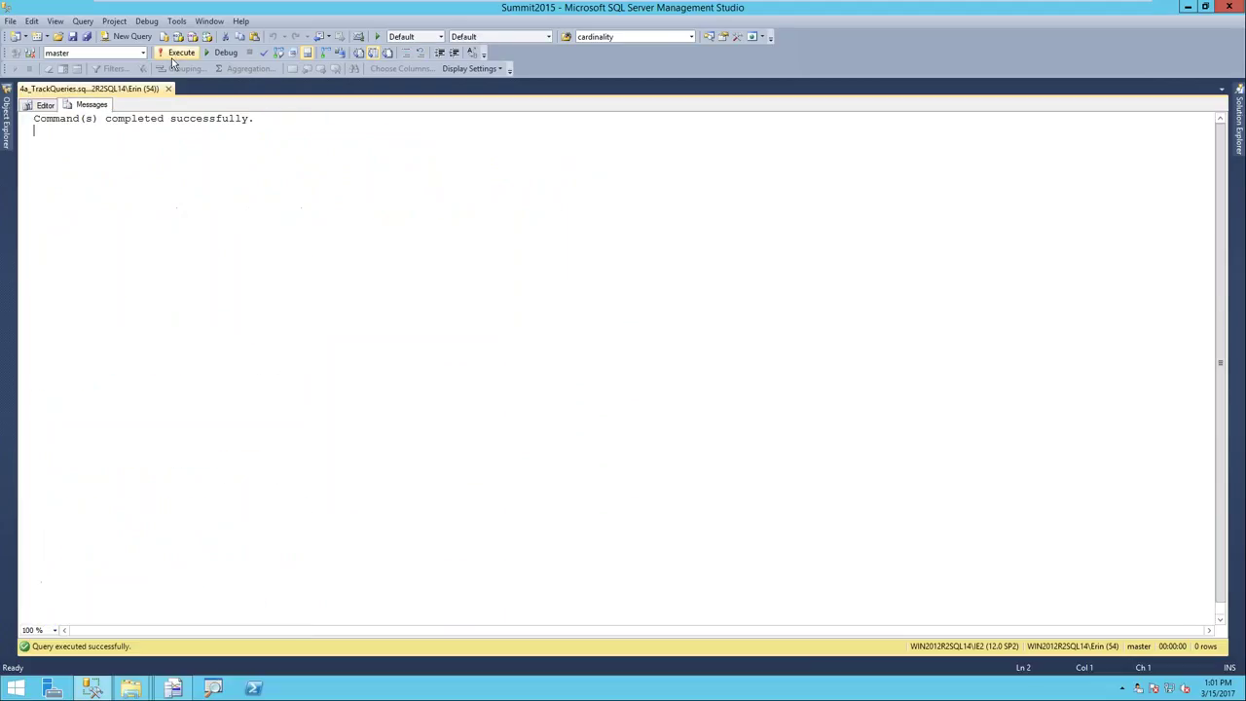
left_click(39, 106)
Refresh the Extended Events sessions and expand TrackQueries to show its targets.
mouse_move(7, 131)
right_click(101, 281)
right_click(95, 249)
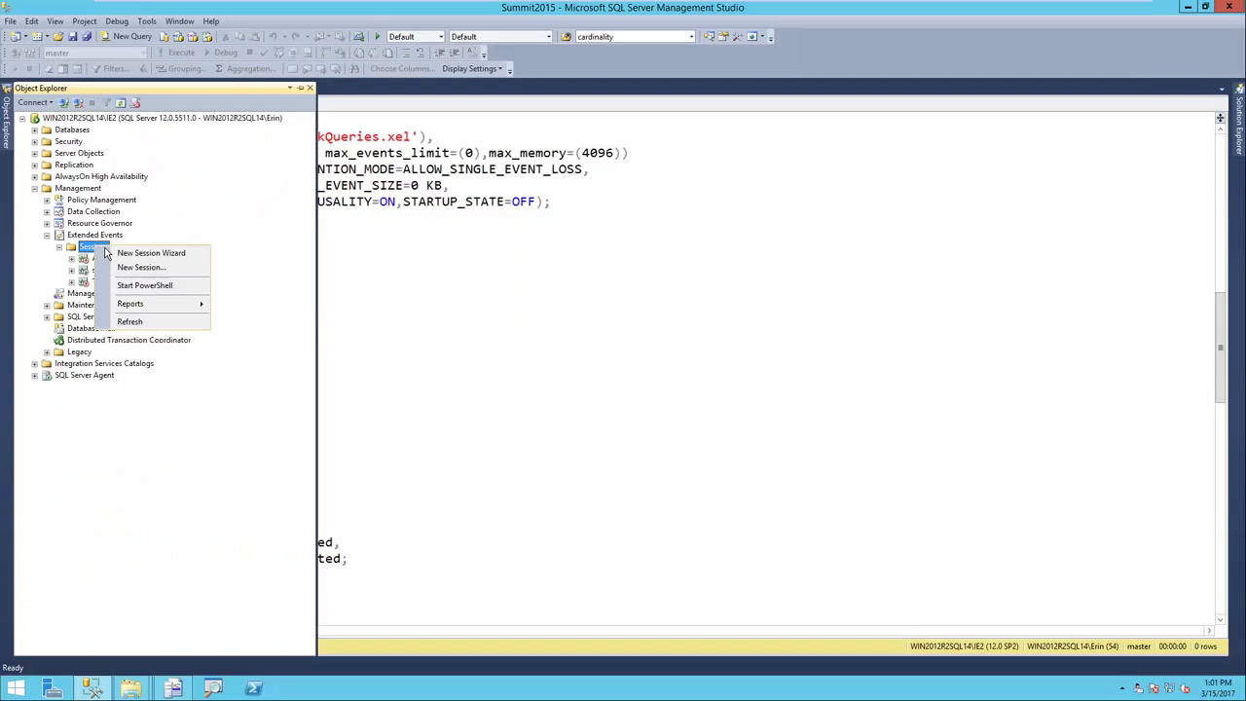
left_click(131, 321)
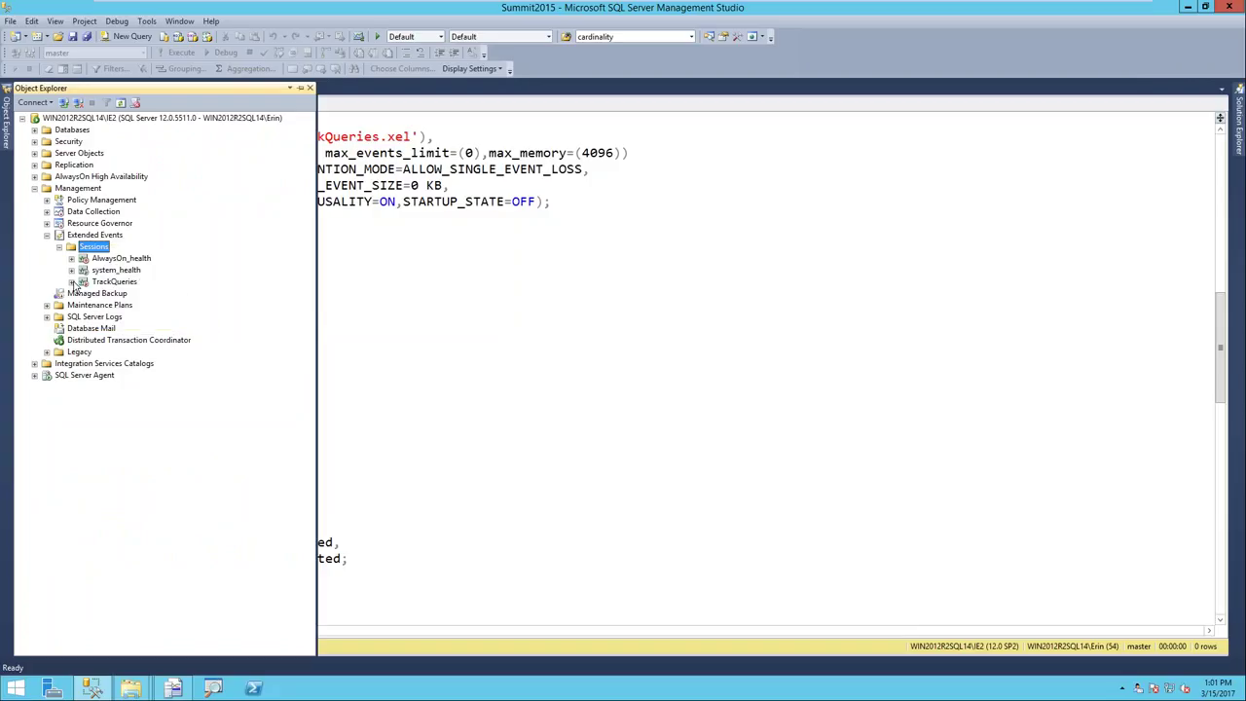
left_click(71, 282)
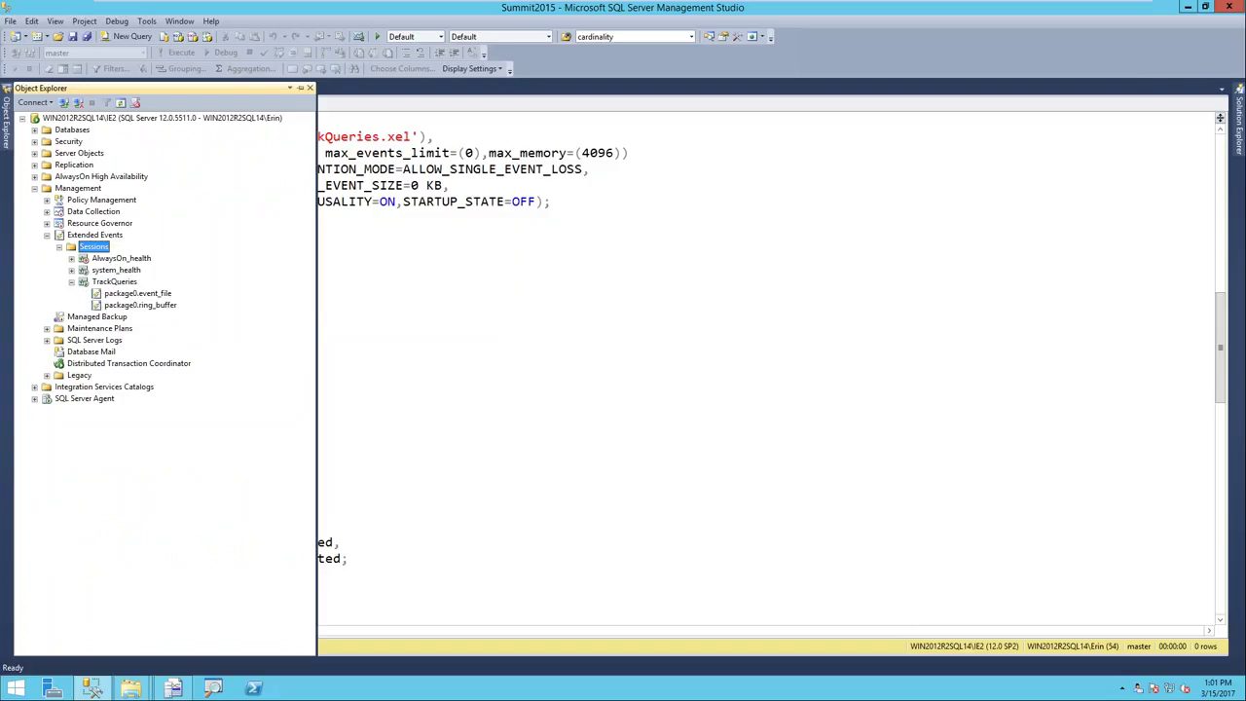
Open the target data of the package0.event_file target under TrackQueries.
left_click(161, 294)
key("Down")
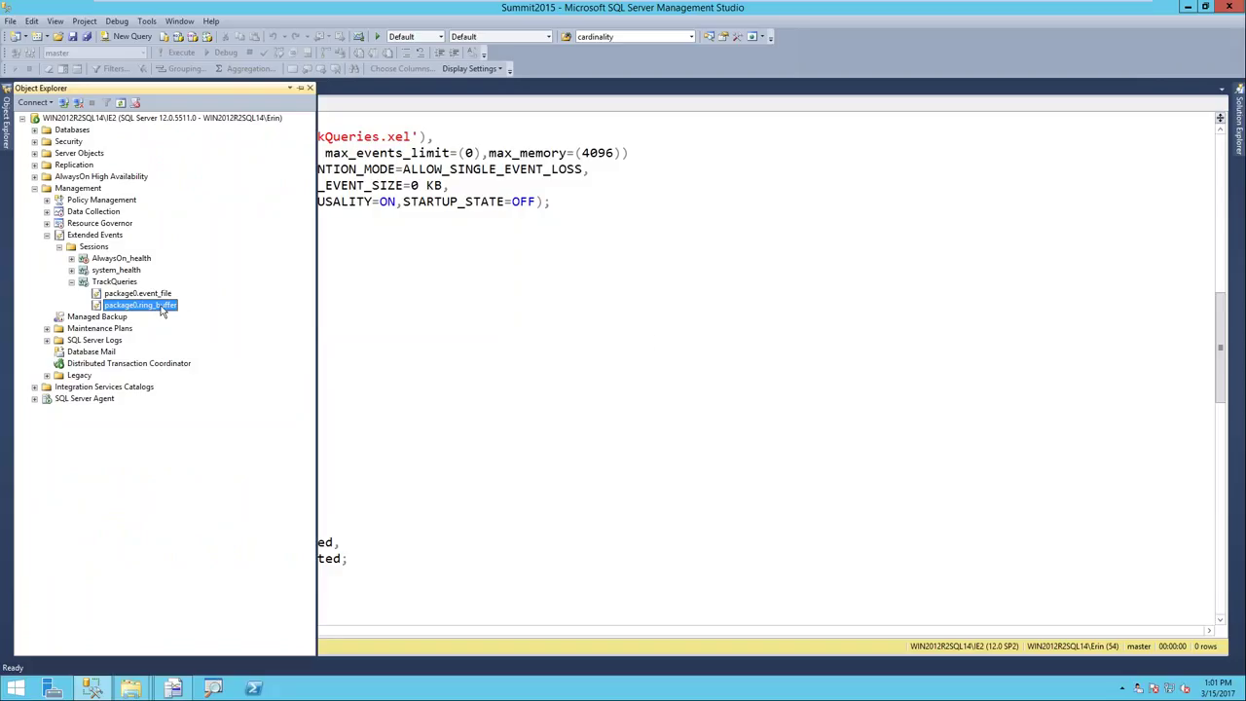
right_click(170, 294)
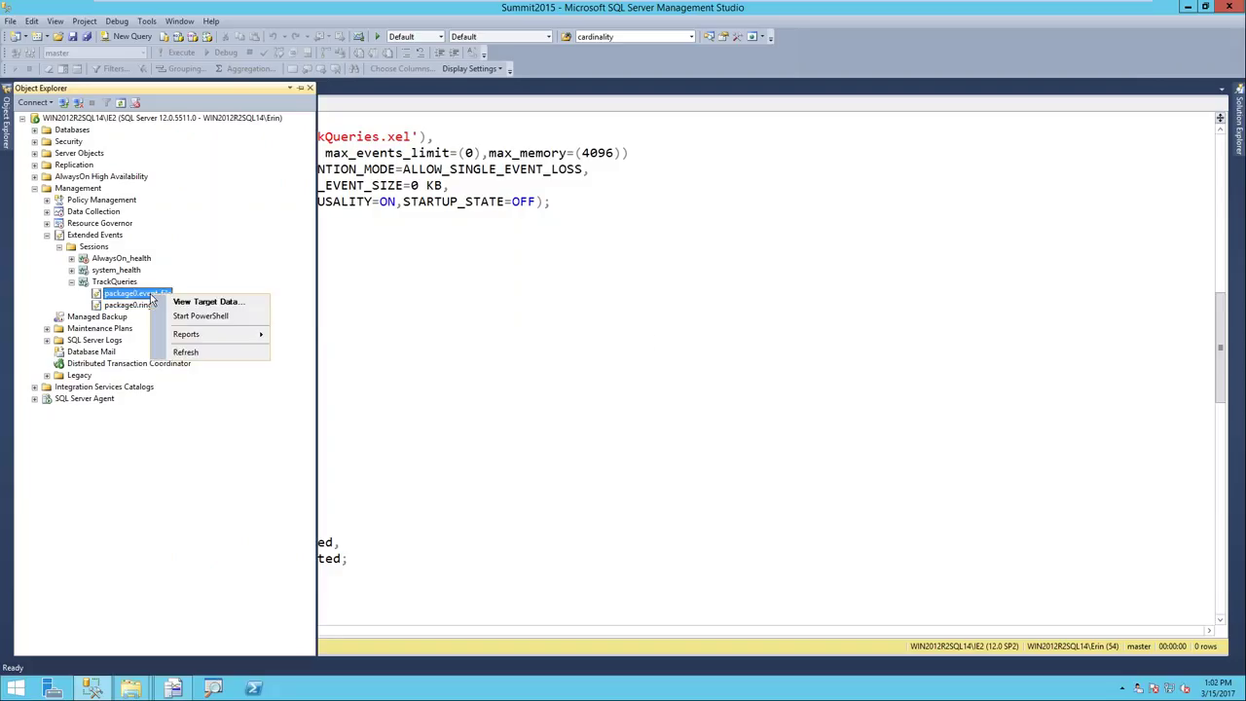
left_click(180, 304)
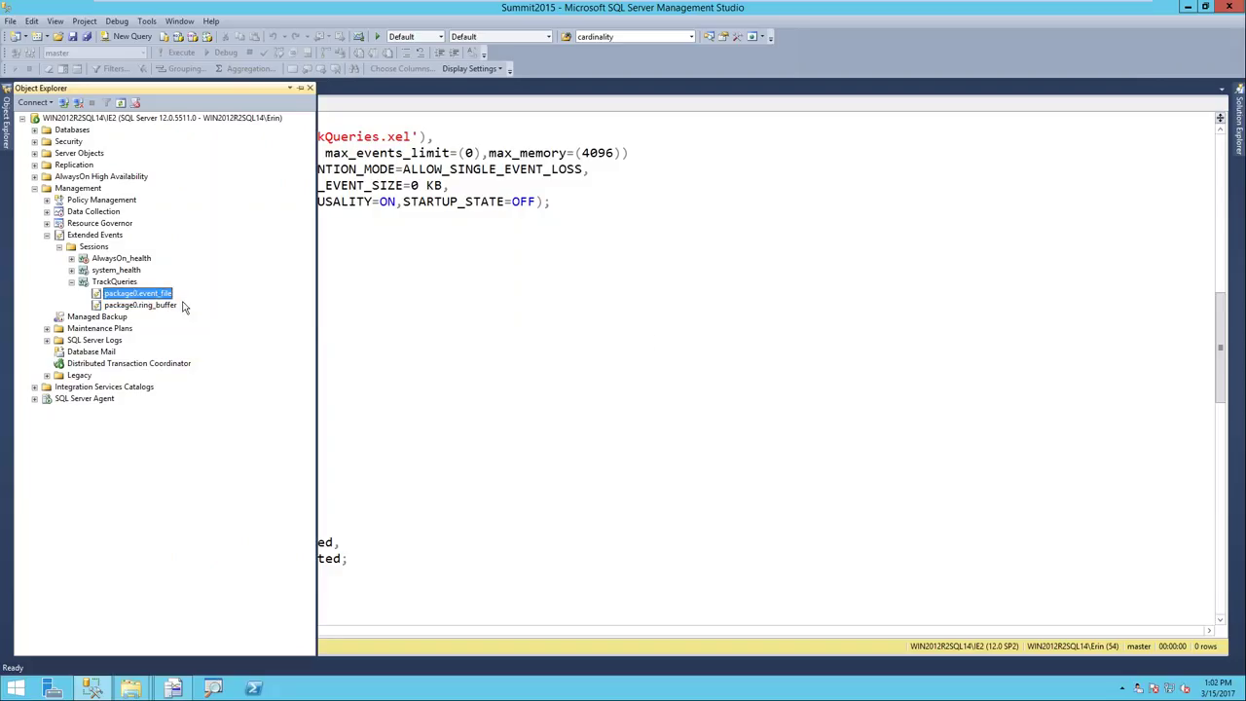
Switch to the Summit2015 folder in File Explorer and run the Run_Demo4 workload scripts with PowerShell.
mouse_move(132, 687)
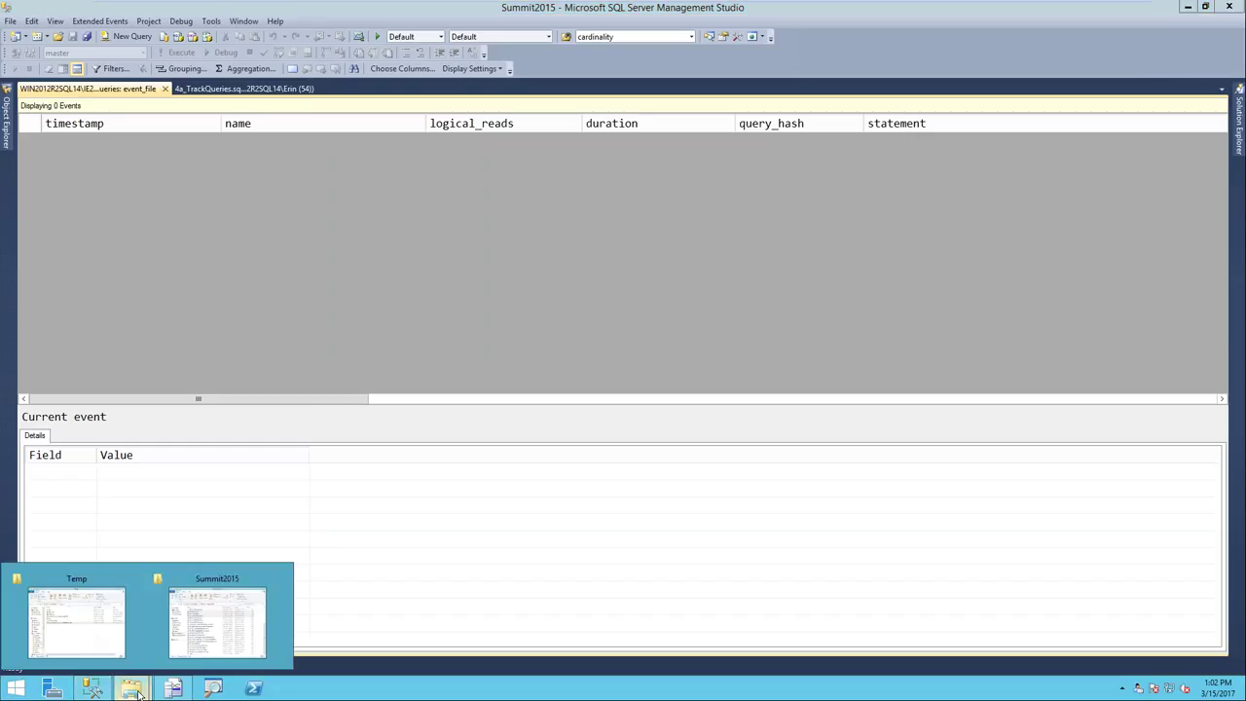
left_click(206, 626)
left_click(327, 537)
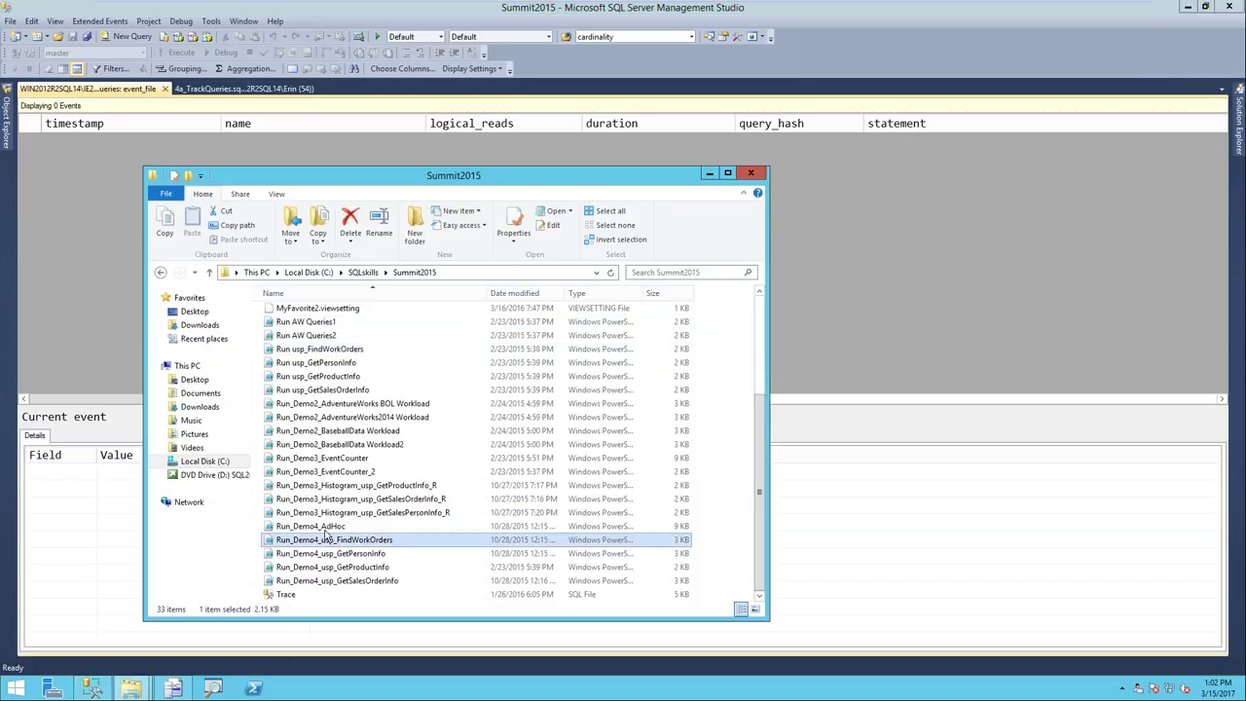
left_click_drag(443, 589, 321, 522)
right_click(341, 551)
left_click(379, 419)
Close the event_file viewer, reopen the target data of package0.event_file, and examine a captured sql_statement_completed event.
left_click(168, 94)
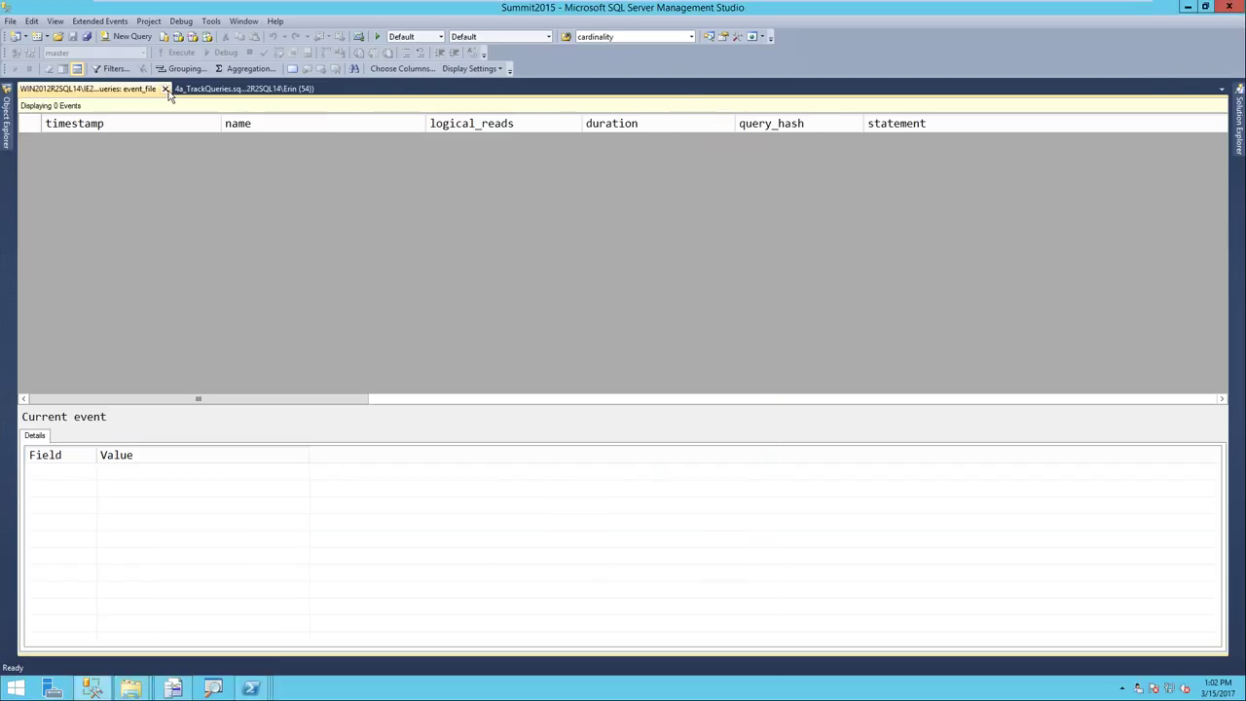
left_click(166, 89)
mouse_move(10, 131)
right_click(122, 295)
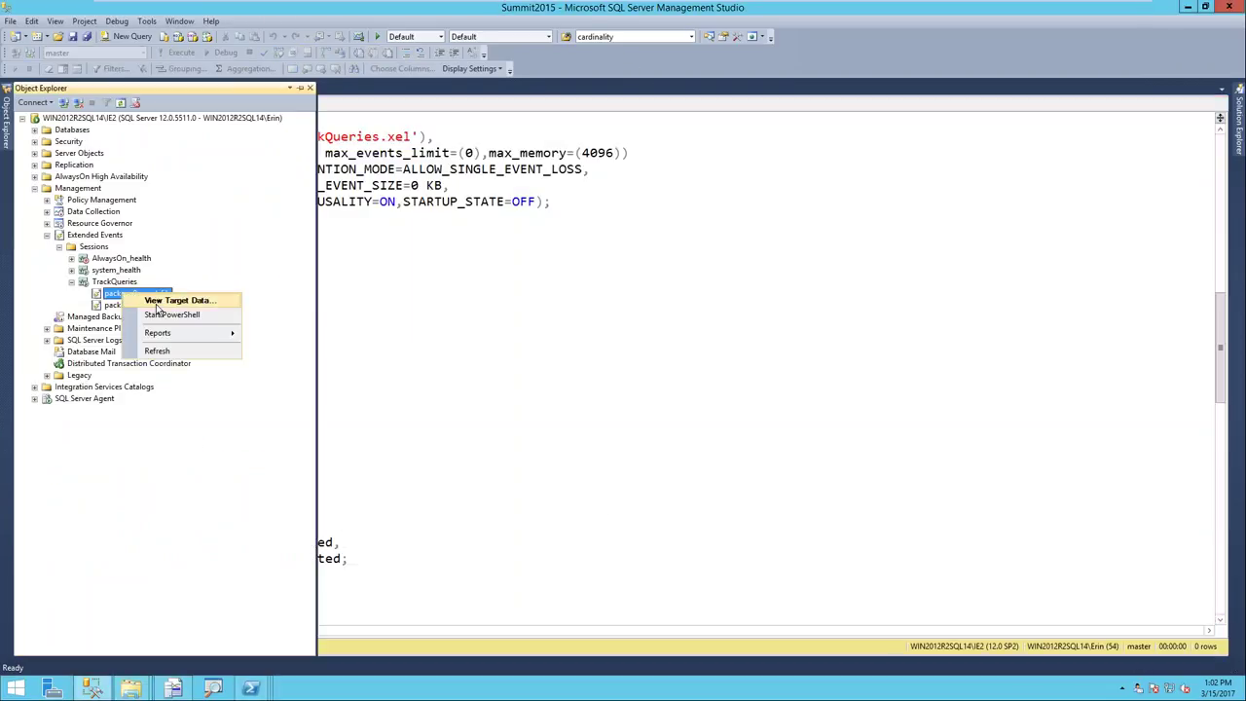
left_click(156, 304)
left_click(679, 257)
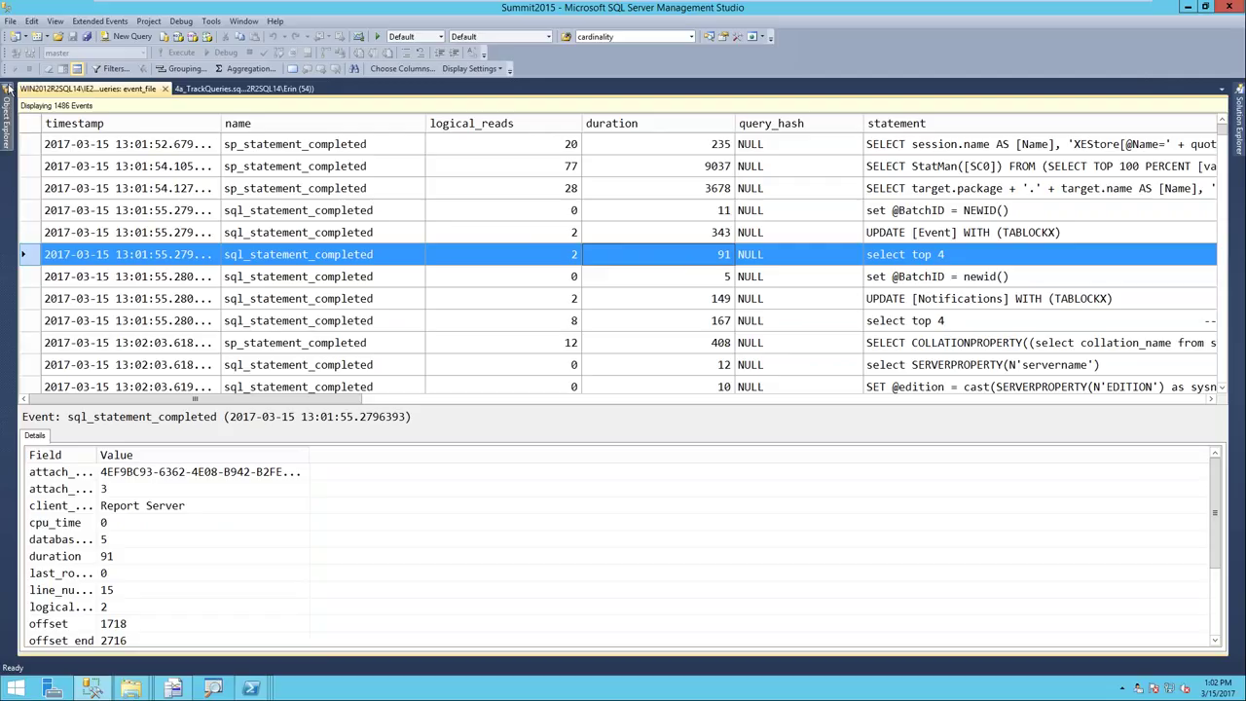
Close the event_file data and view the target data of package0.ring_buffer under TrackQueries.
mouse_move(8, 89)
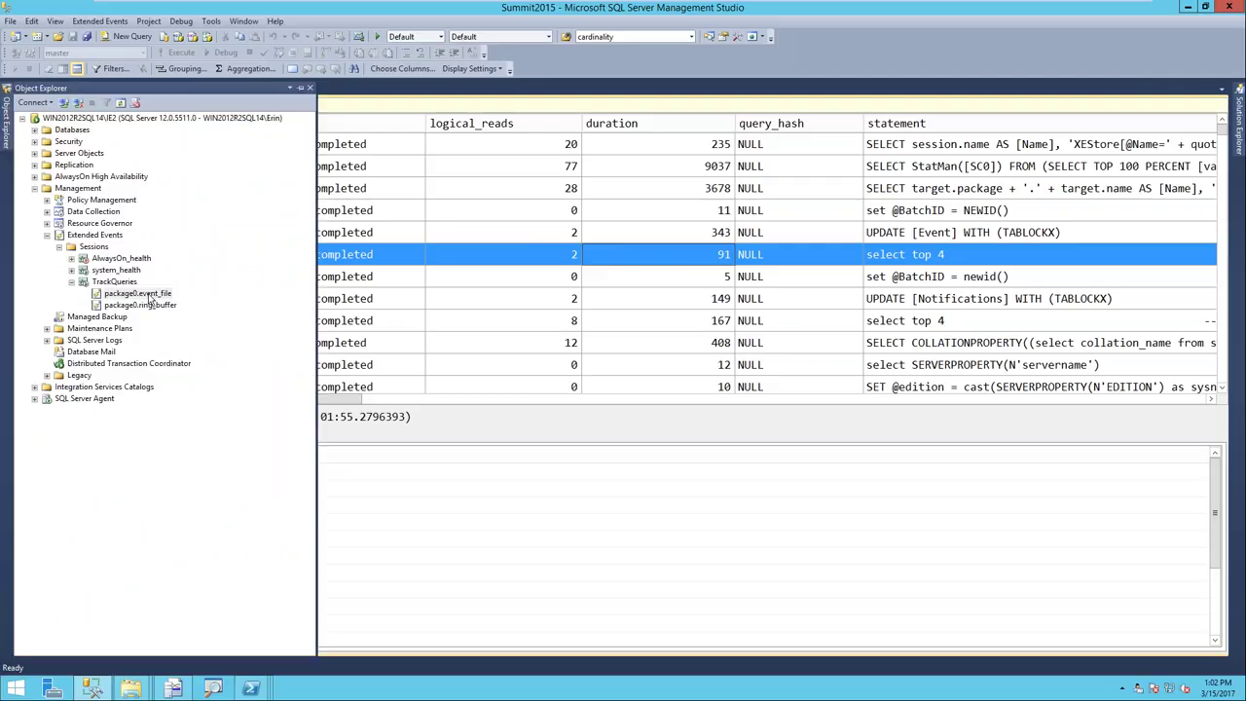
left_click(164, 89)
mouse_move(7, 108)
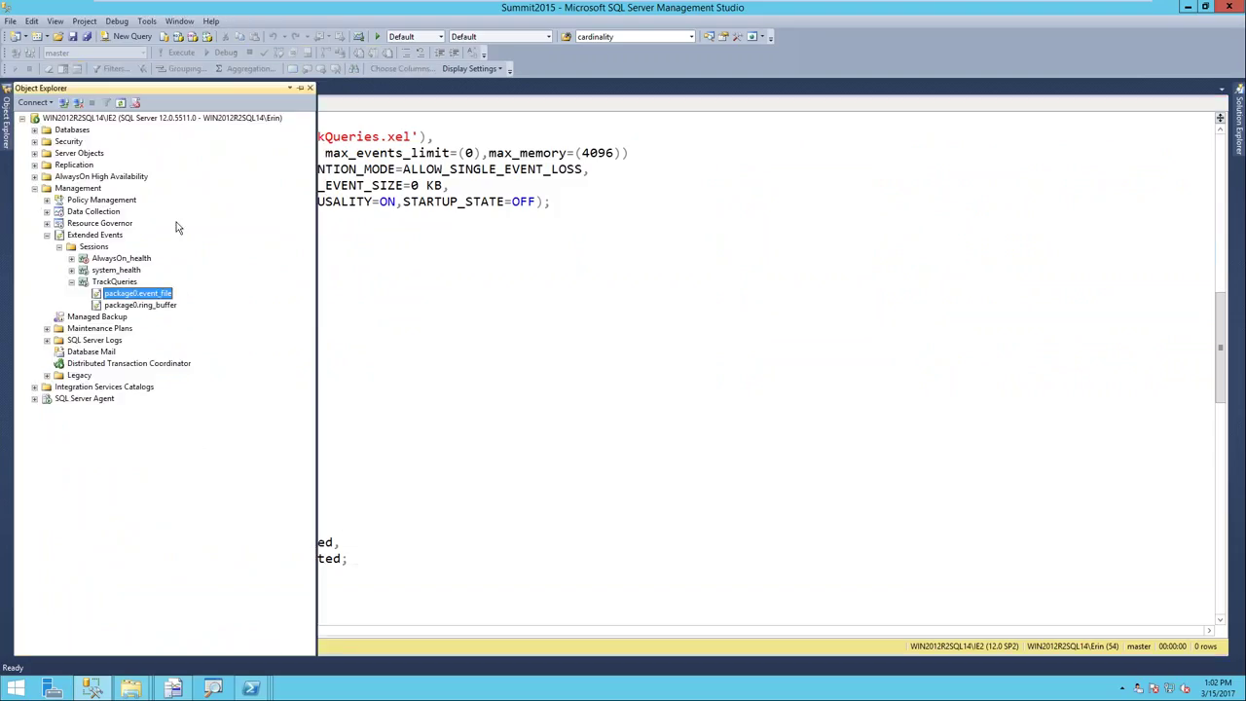
right_click(153, 306)
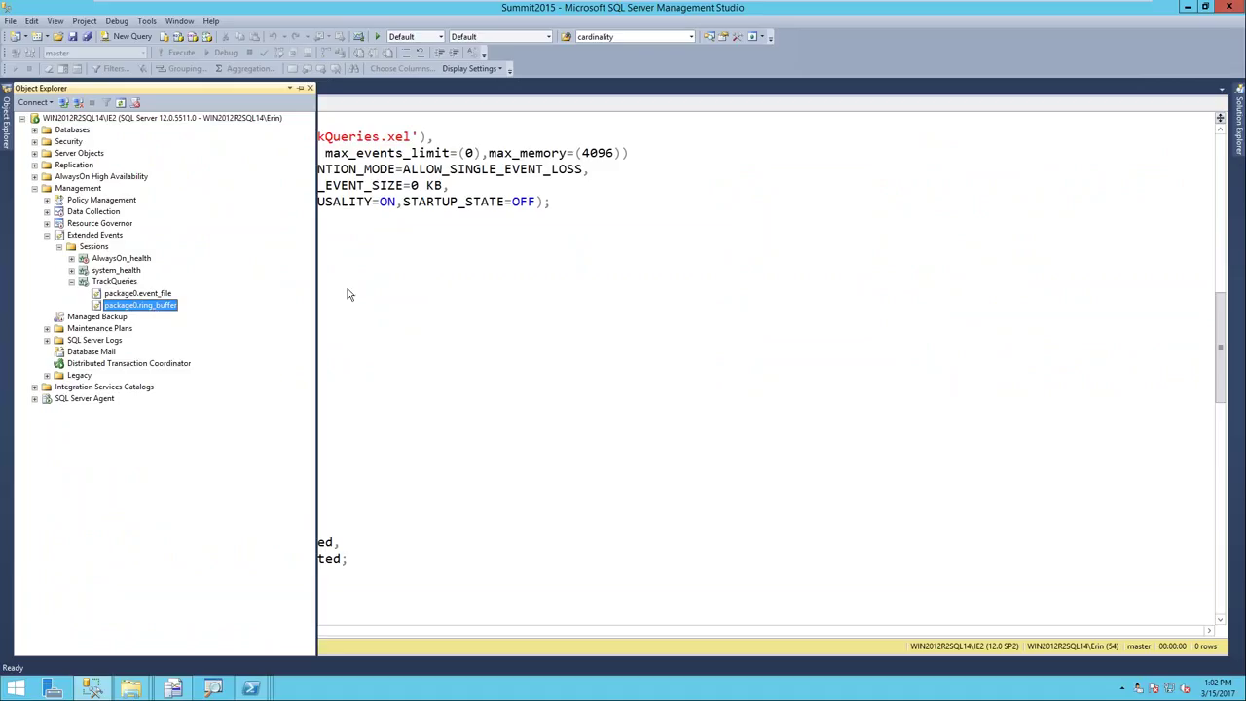